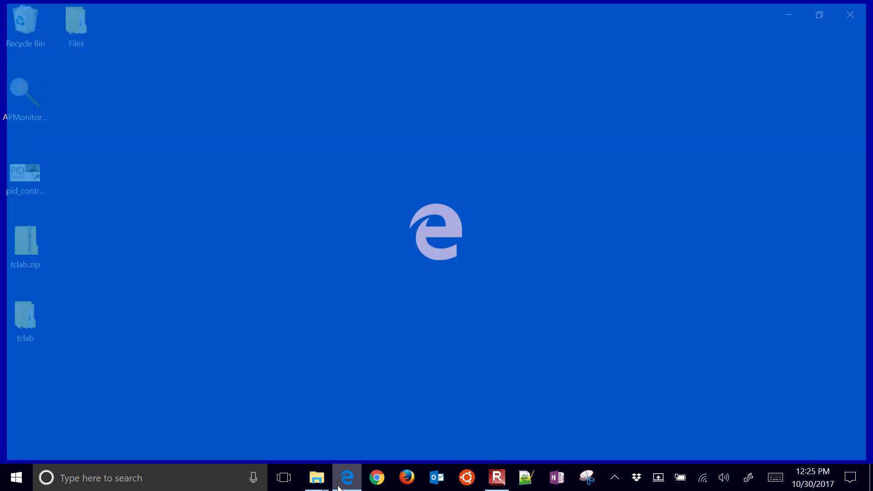
Go to apmonitor.com's Arduino Temperature Control page and find the starting lab files link
text(a)
key(Down)
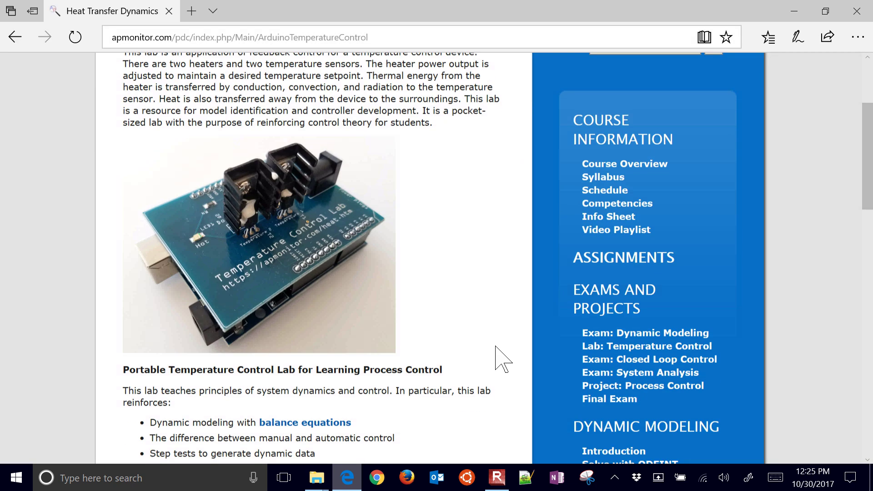
click(274, 37)
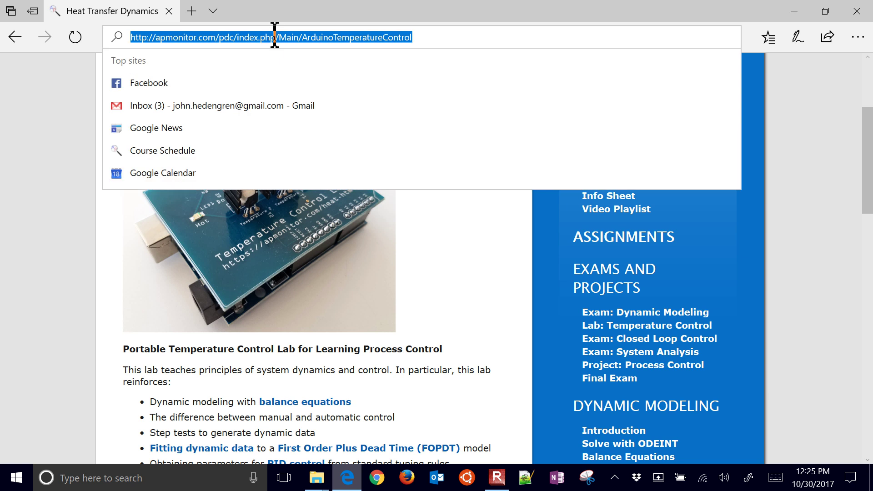
click(433, 312)
scroll(433, 311, down, 5)
scroll(432, 312, down, 5)
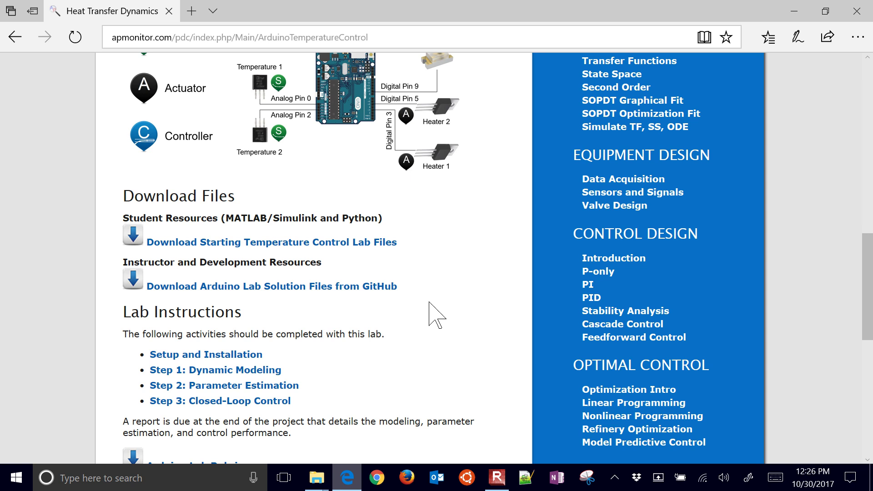
ctrl+scroll(429, 309, up, 3)
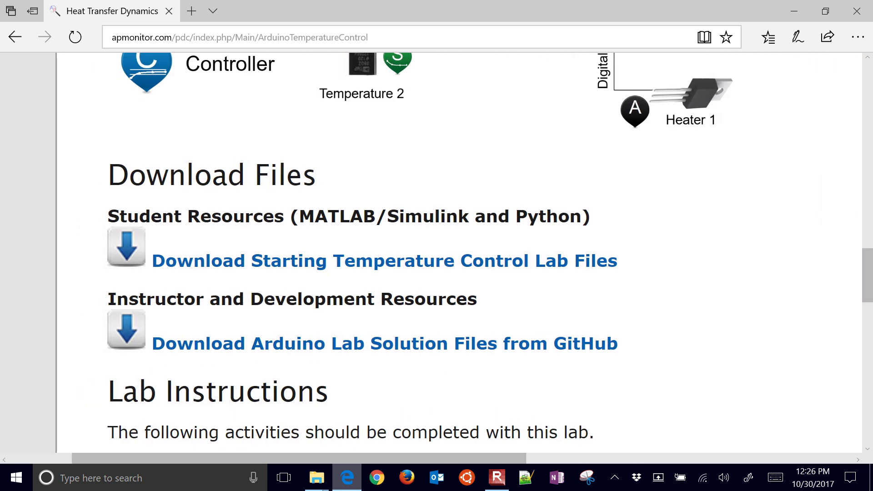
Download the starting Temperature Control Lab files as tclab.zip to a chosen folder, then show the desktop
click(429, 262)
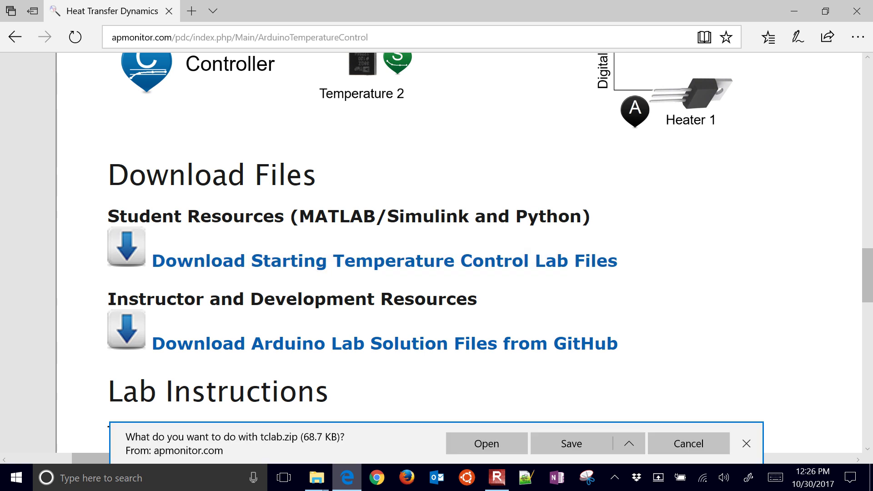
click(629, 443)
click(571, 421)
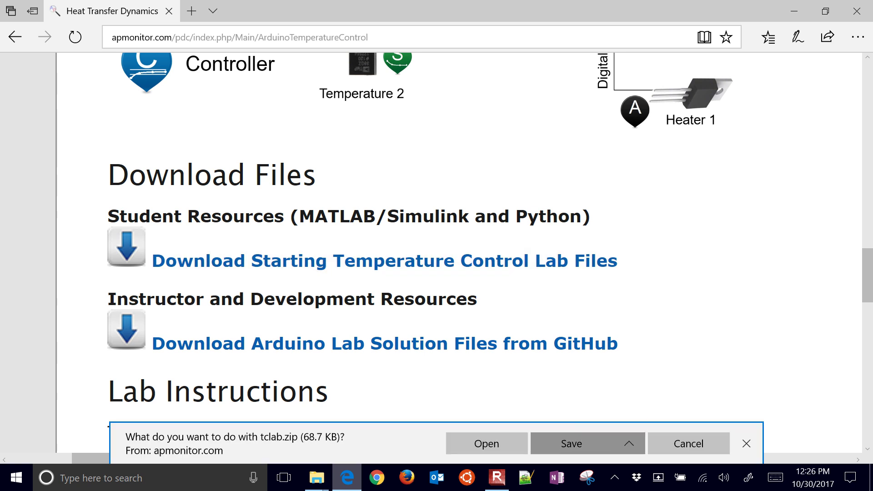
double_click(233, 107)
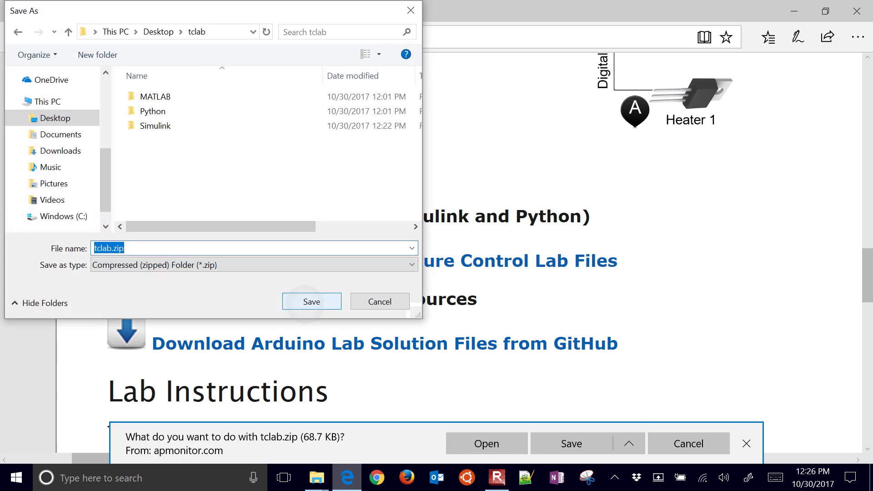
key(Return)
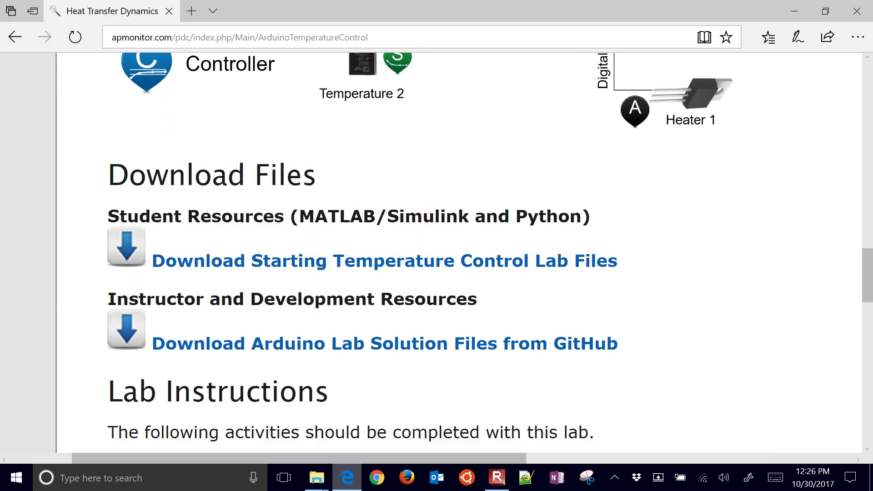
key(super+d)
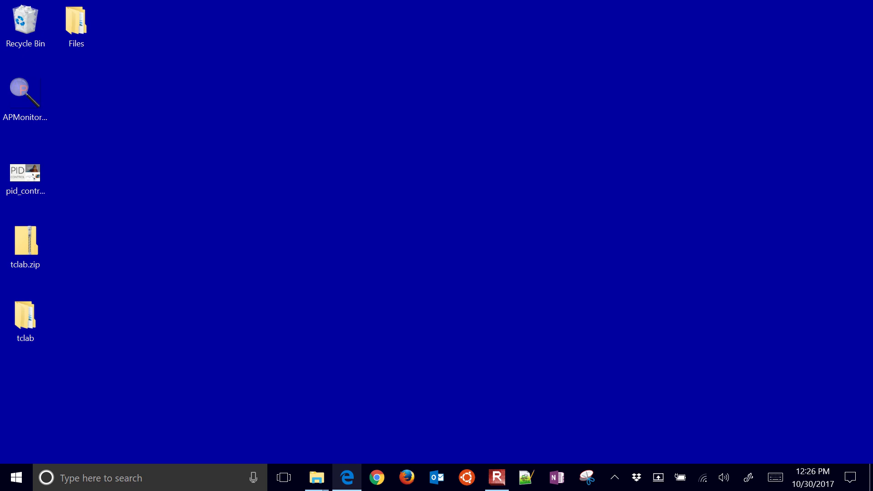
Remove the old tclab folder and extract tclab.zip into a new desktop tclab folder
right_click(25, 246)
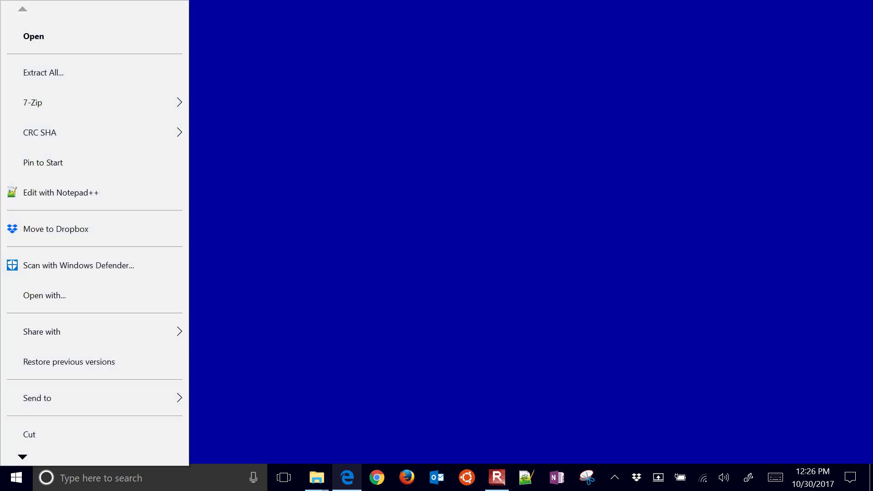
click(269, 190)
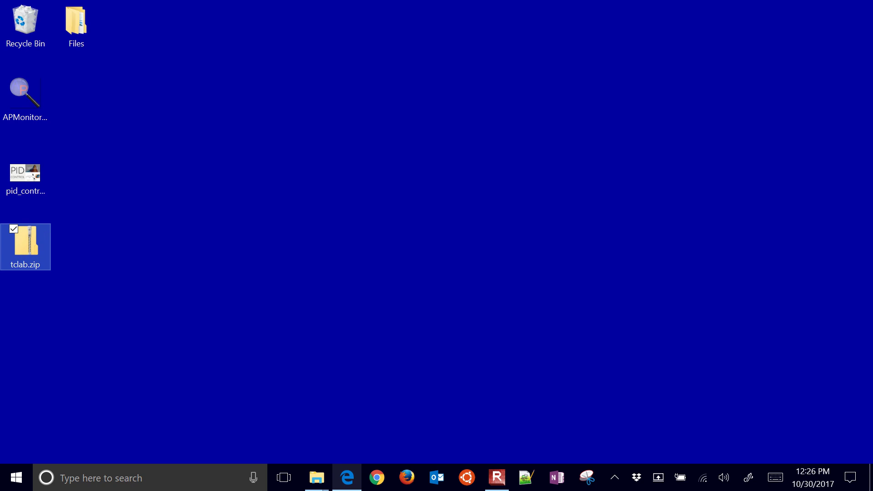
click(25, 243)
right_click(25, 243)
click(43, 72)
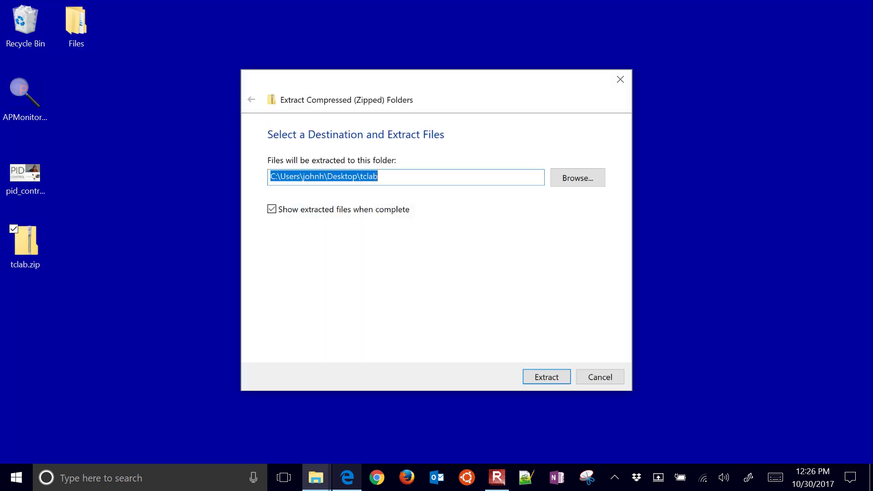
key(Return)
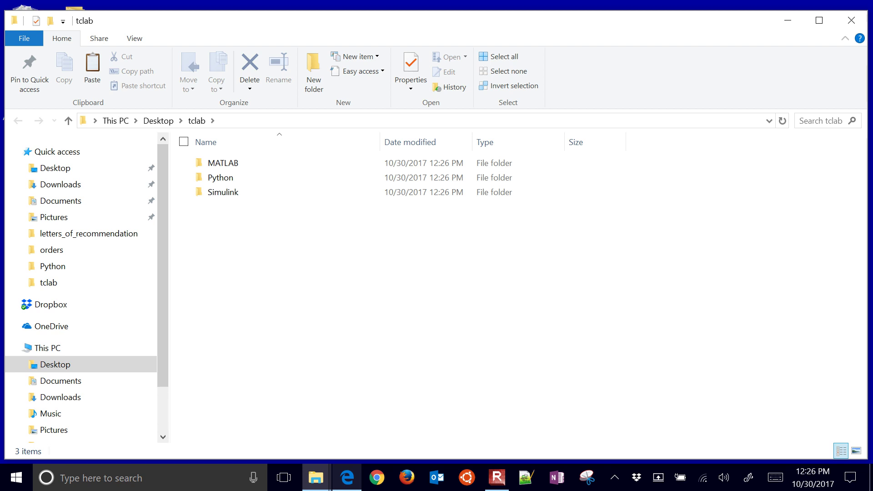
click(787, 20)
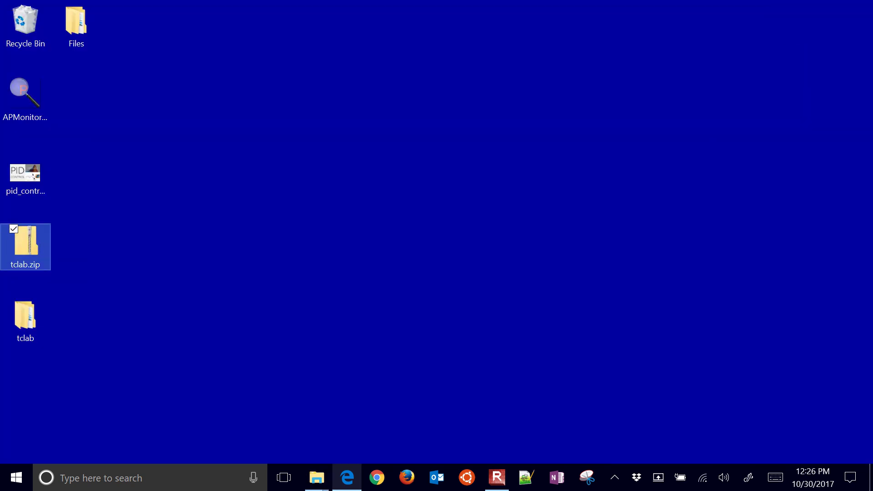
Delete tclab.zip and open the tclab\Simulink folder
key(Delete)
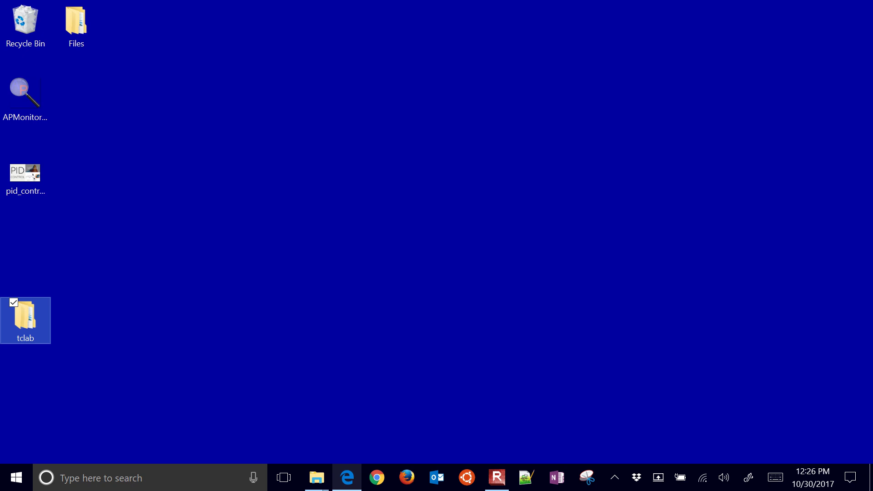
drag(26, 318, 26, 245)
double_click(28, 248)
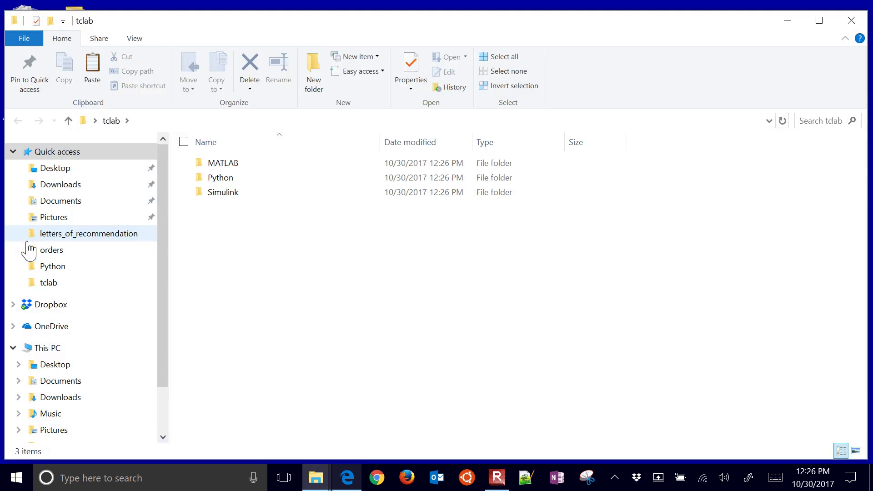
double_click(220, 192)
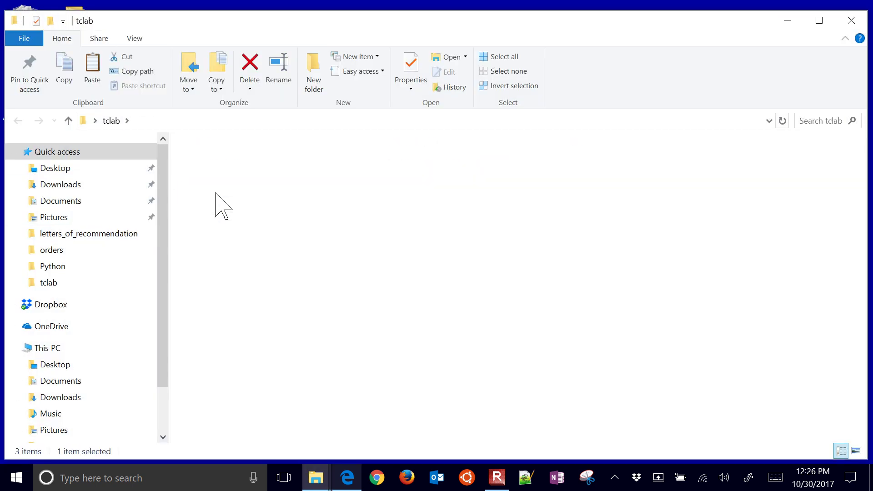
Open arduino_lab.slx, minimize it, and scroll through the tclab.m script's COM port instructions
double_click(237, 164)
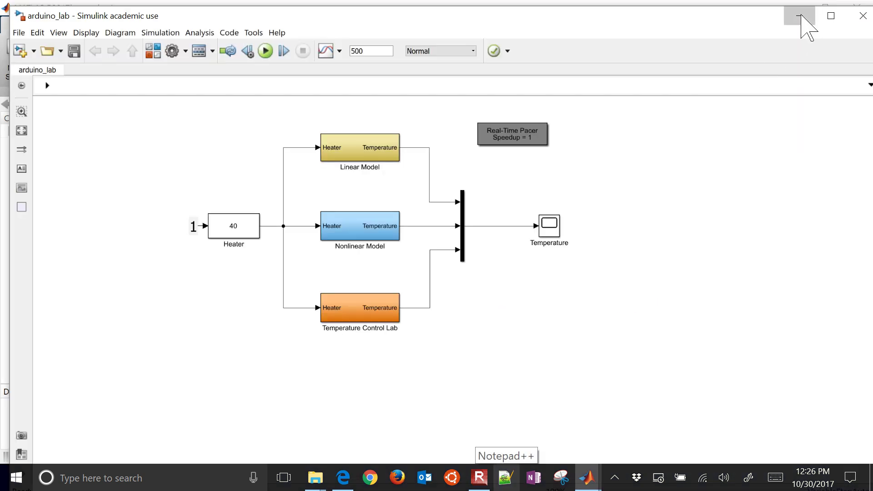
click(799, 16)
click(544, 247)
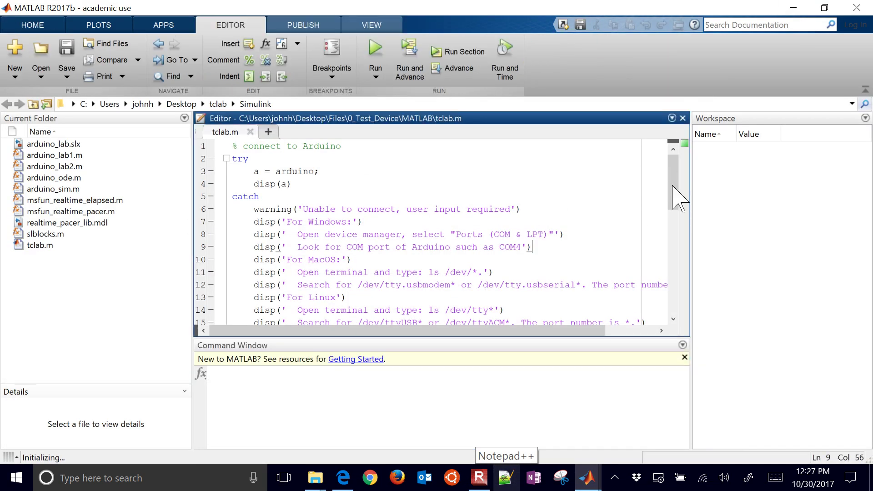
drag(673, 182, 674, 205)
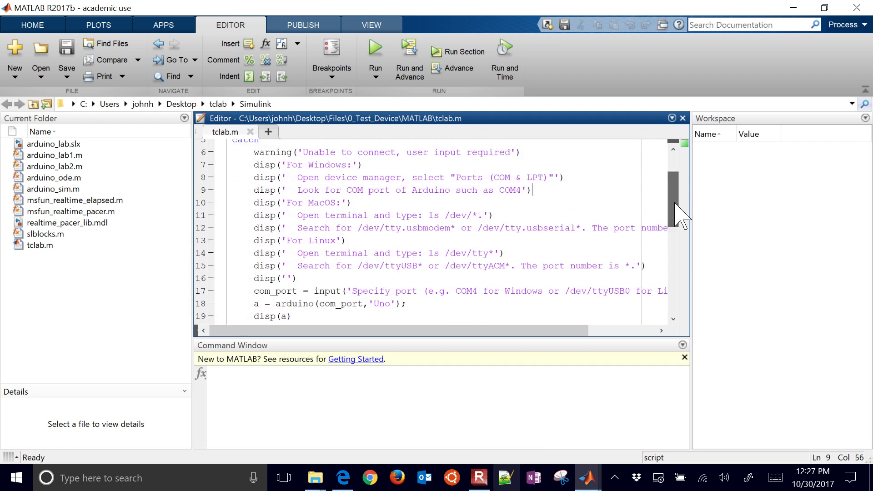
Check in Device Manager that the Arduino appears as USB-SERIAL CH340 on COM3, then return to MATLAB
click(162, 476)
text(devi)
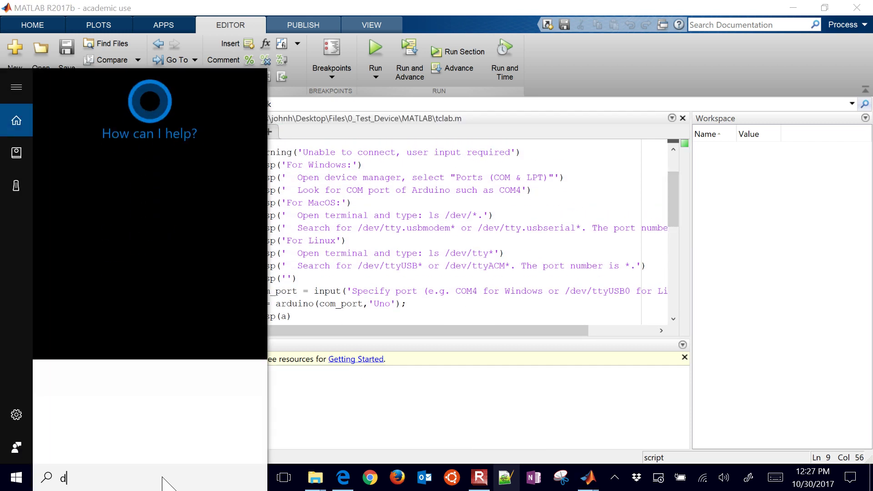
key(Return)
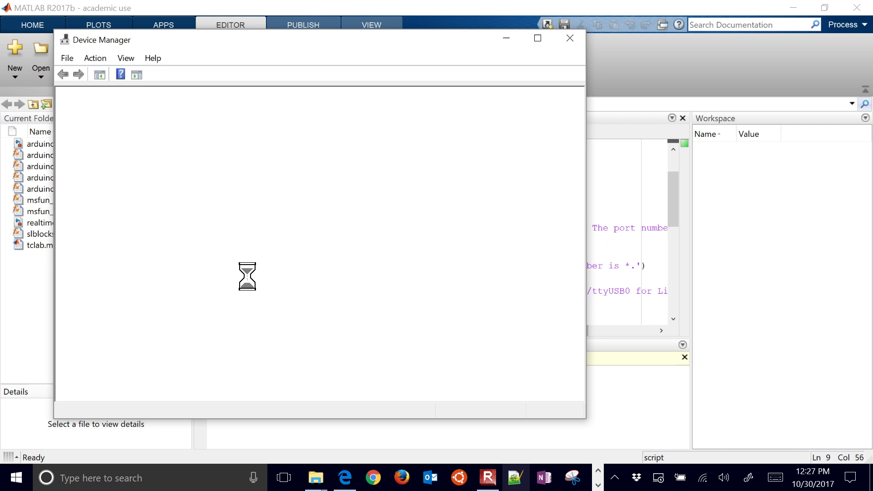
click(77, 252)
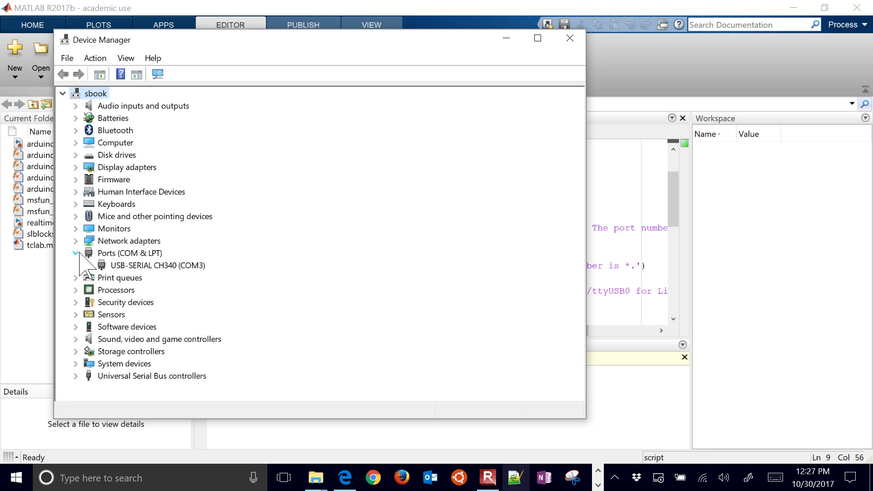
click(156, 267)
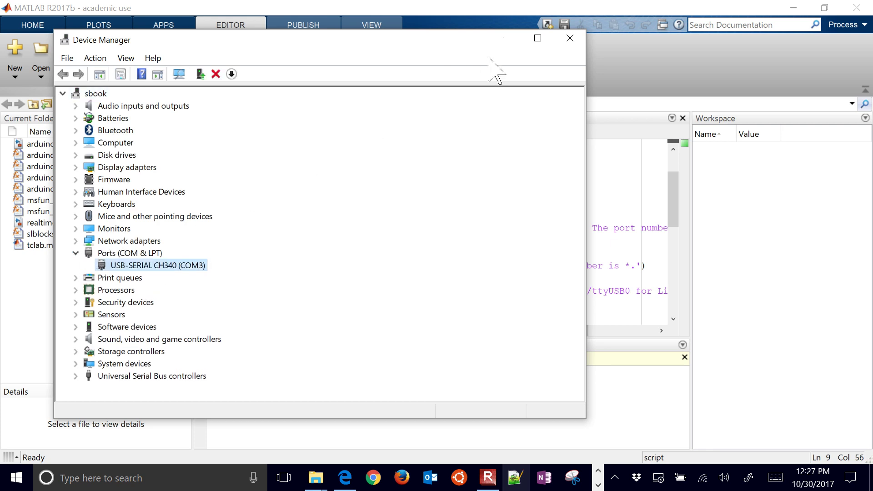
click(569, 38)
click(279, 413)
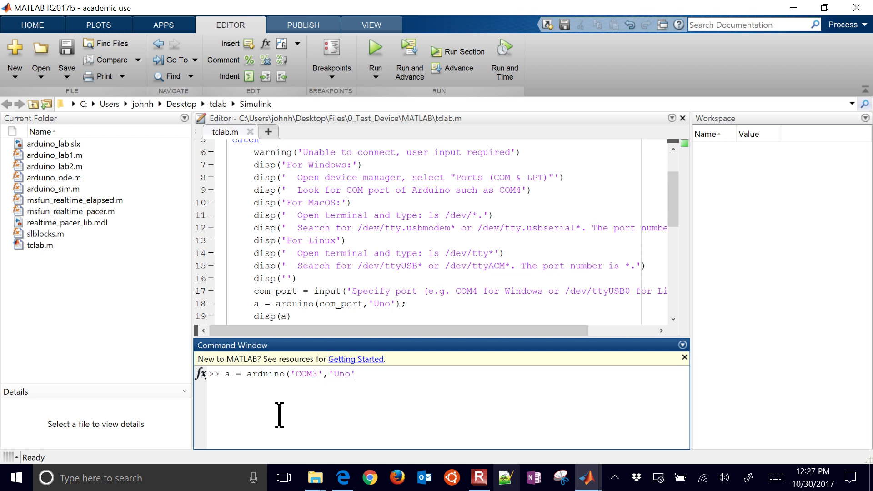
Run a = arduino('COM3','Uno'), then clear all, and bring the arduino_lab model forward
text())
key(Return)
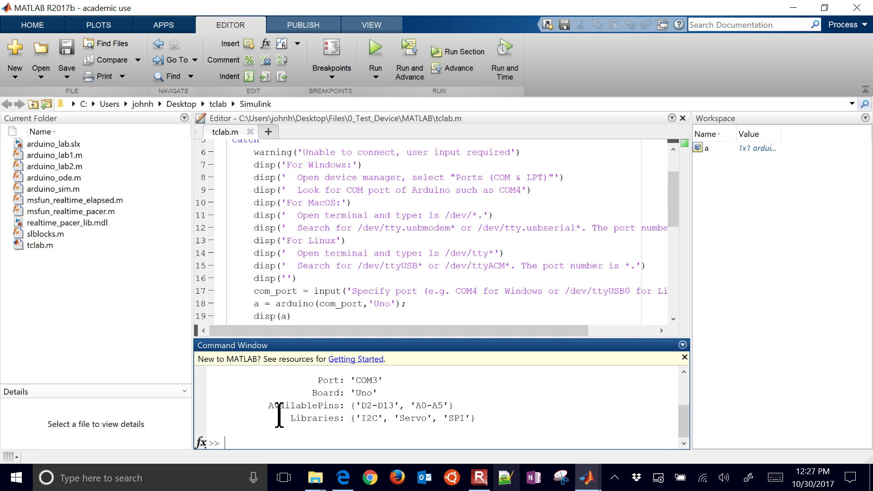
text(clear all)
key(Return)
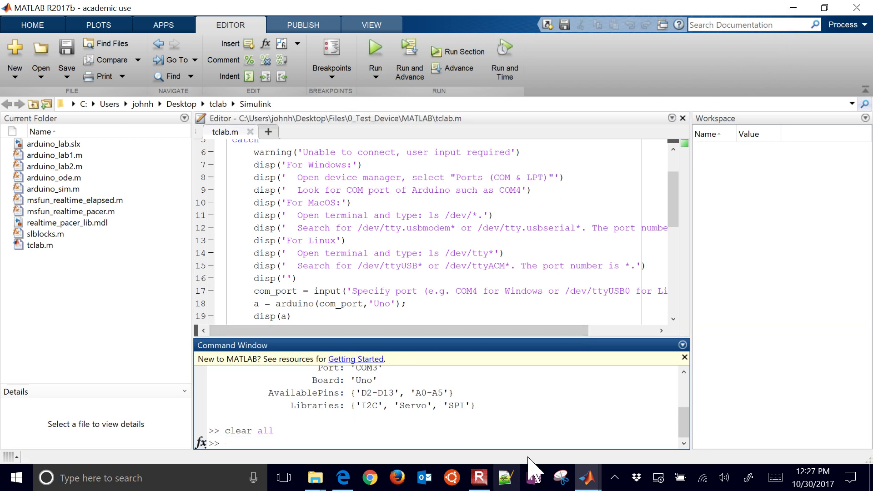
mouse_move(587, 477)
click(636, 429)
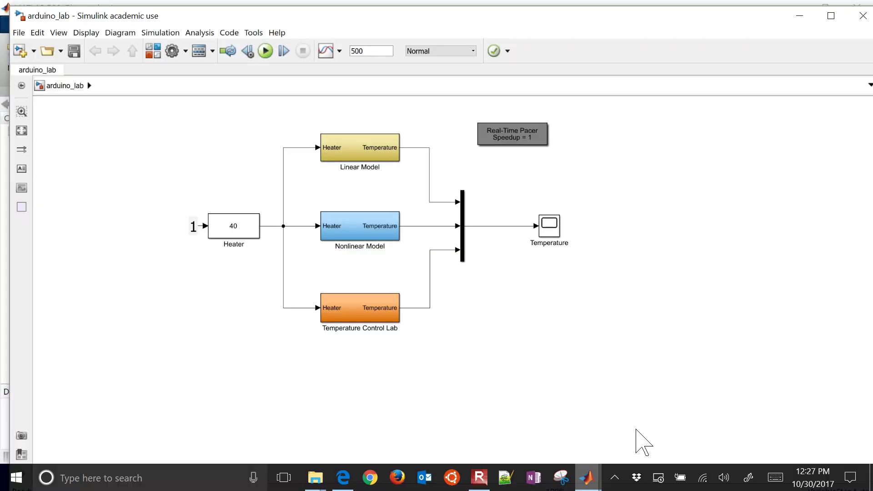
Delete the Linear Model and Nonlinear Model blocks along with their lines
click(336, 146)
click(360, 229)
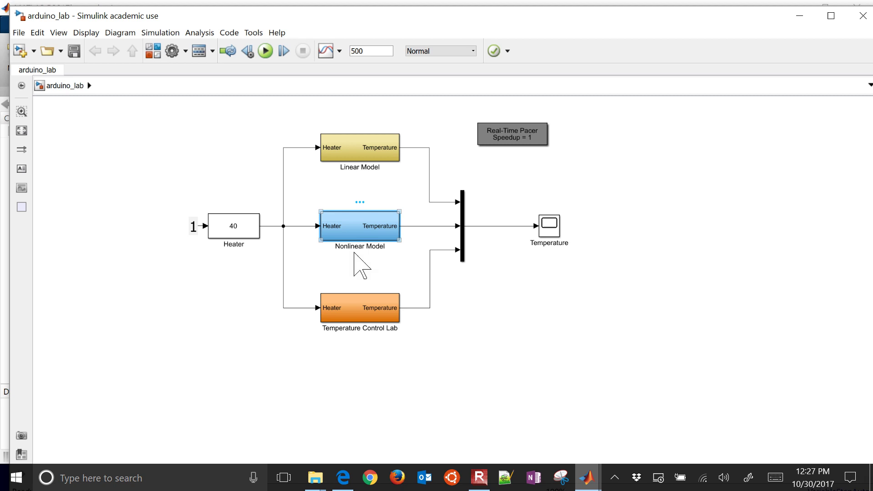
click(363, 306)
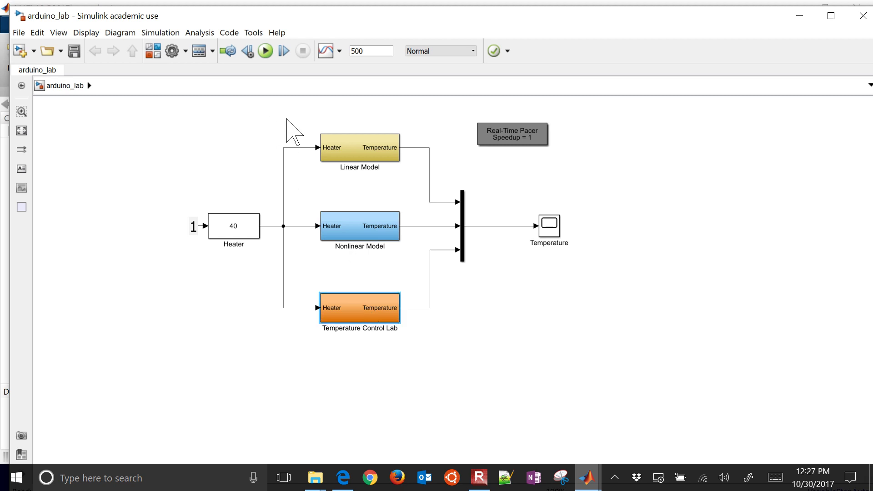
drag(287, 119, 438, 229)
key(Delete)
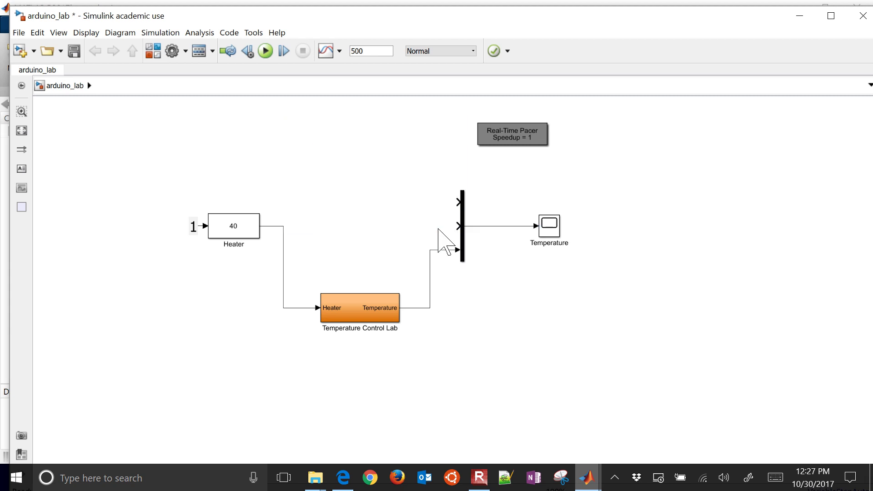
Move the input block level with the lab, rename it 'Set Point (degC)', and maximize the window
drag(232, 230, 147, 310)
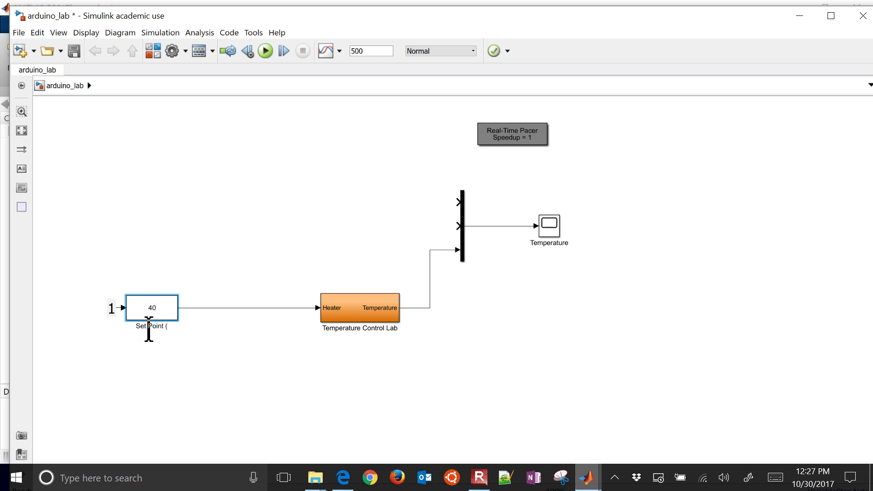
text(egC))
scroll(376, 312, down, 2)
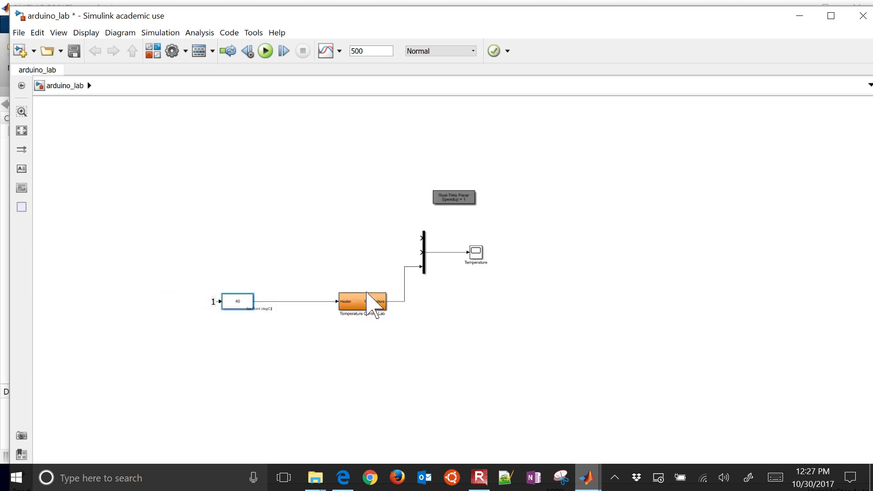
scroll(369, 300, up, 3)
scroll(368, 302, up, 2)
scroll(370, 303, down, 2)
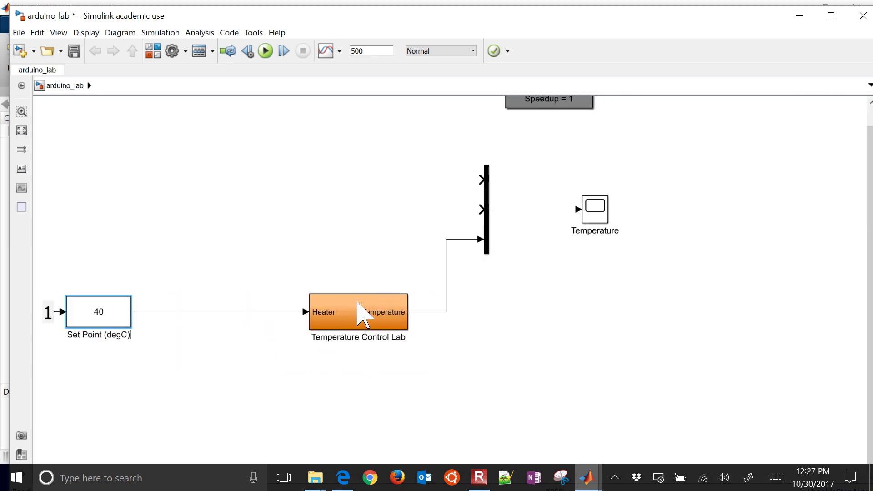
click(313, 441)
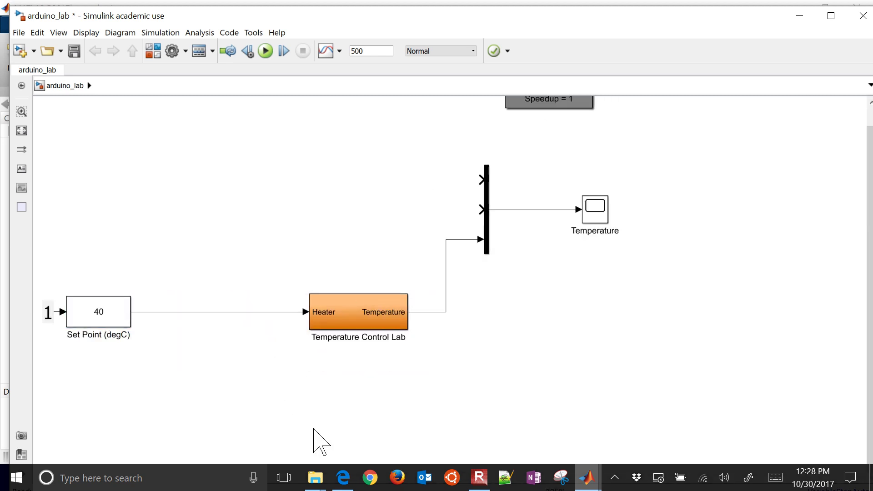
click(831, 16)
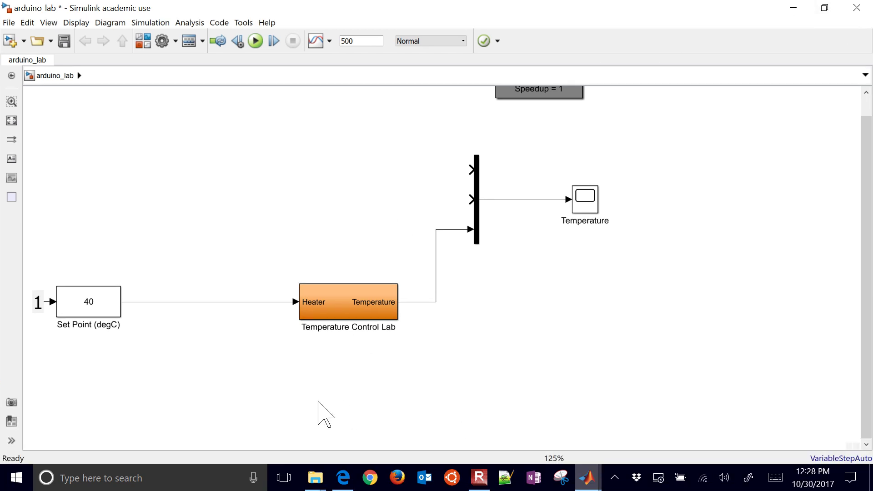
Align the mux and Temperature scope with the lab output, remove Temperature1, and delete the Set Point–Heater line
click(476, 232)
drag(478, 219, 557, 295)
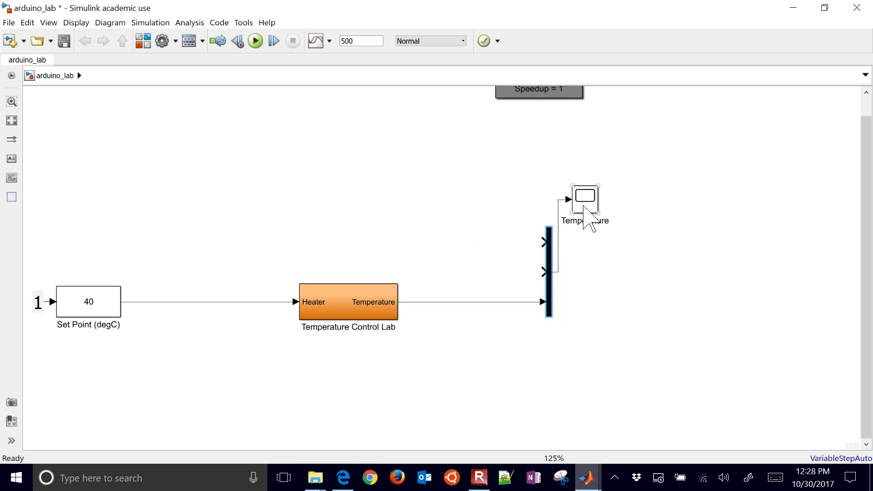
drag(580, 214, 648, 285)
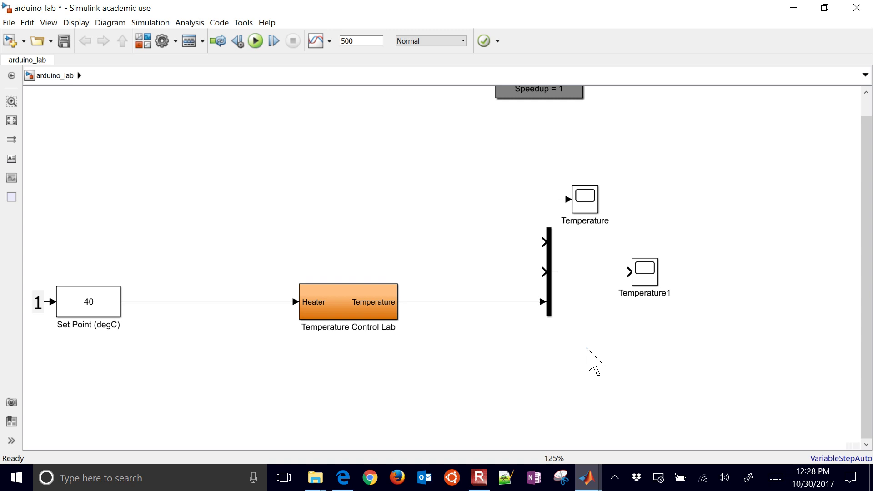
click(638, 268)
key(Delete)
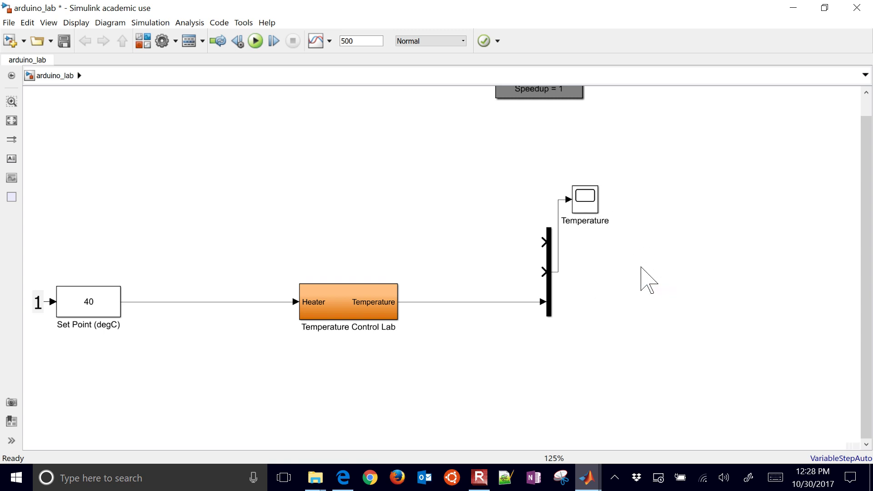
drag(584, 198, 630, 271)
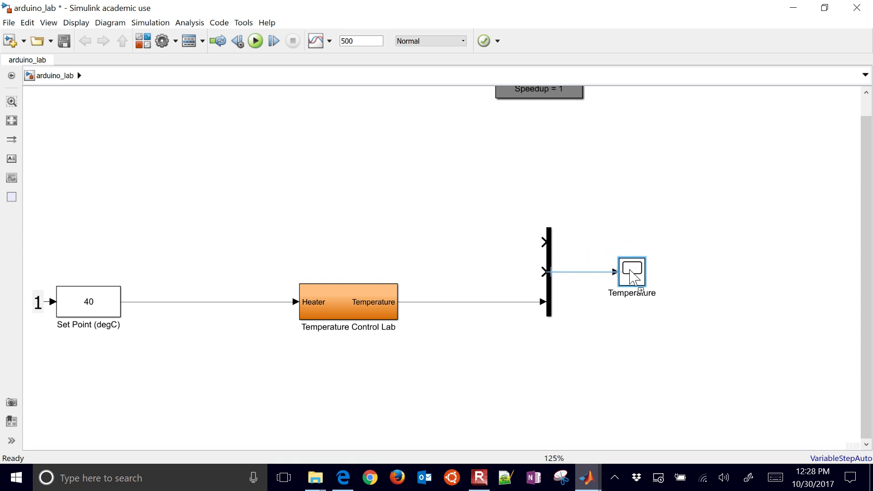
click(194, 302)
key(Delete)
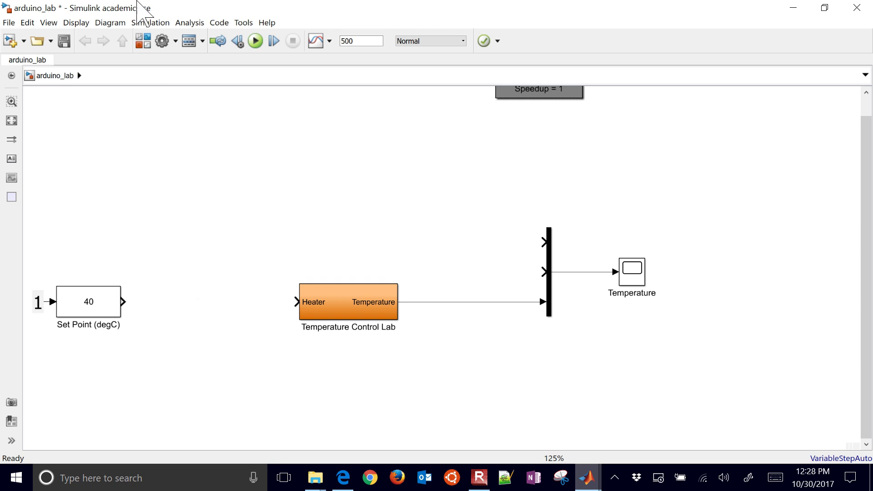
Search the Library Browser for pid and place a PID Controller block beside Set Point
click(139, 45)
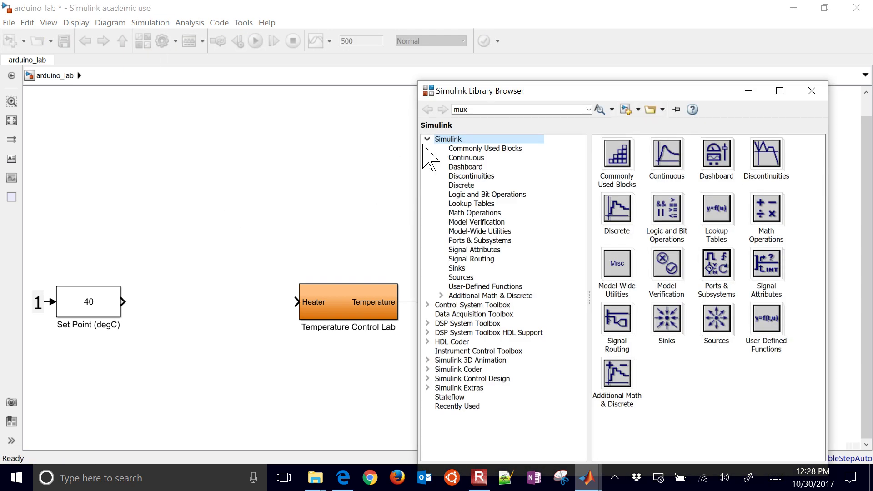
double_click(491, 110)
text(pid)
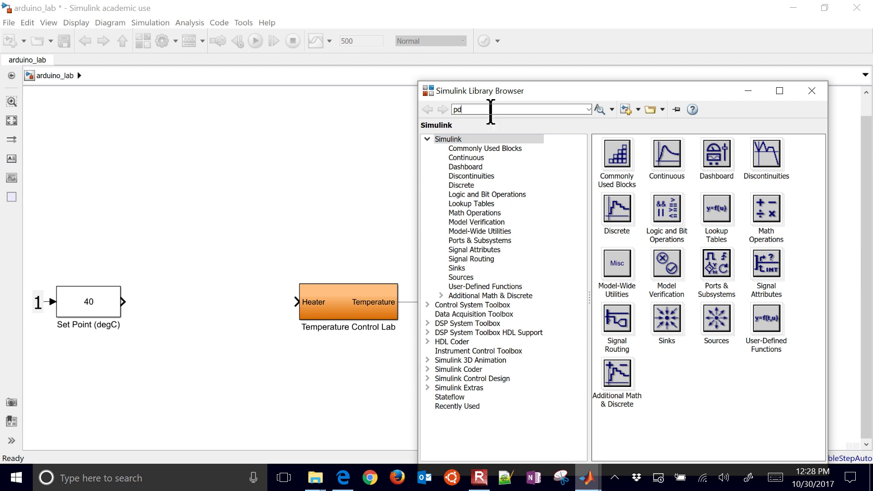
key(Return)
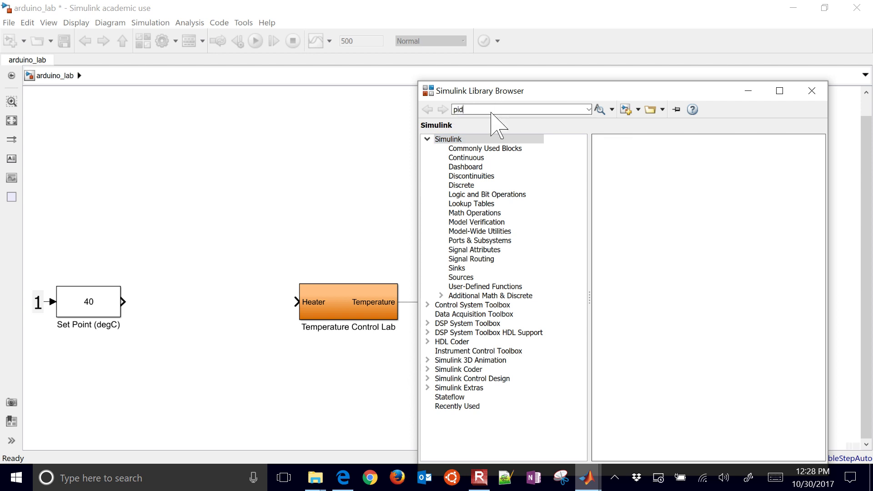
click(638, 187)
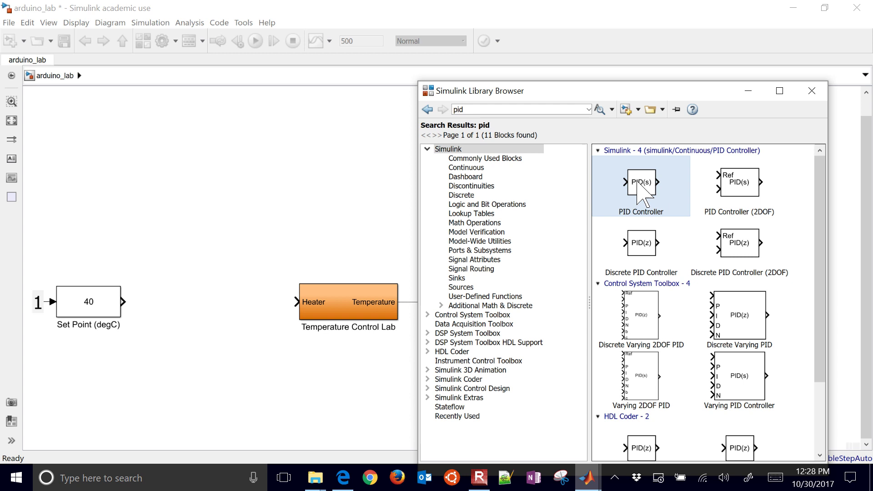
drag(641, 187, 175, 303)
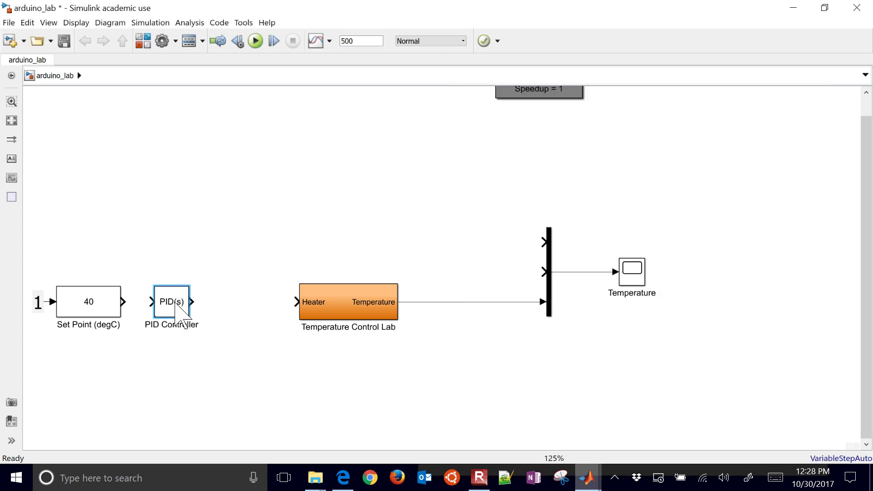
Move the PID Controller toward the Heater input and remove the temporary Set Point–PID line
drag(121, 301, 162, 302)
click(162, 301)
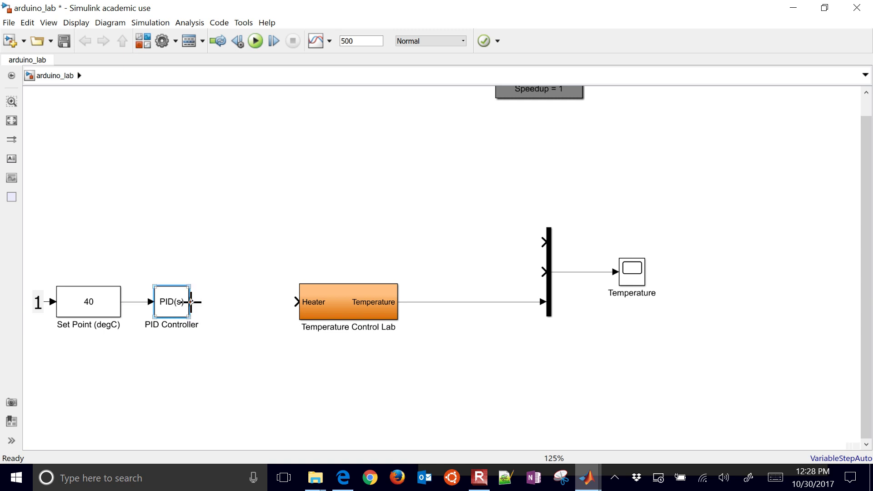
click(241, 250)
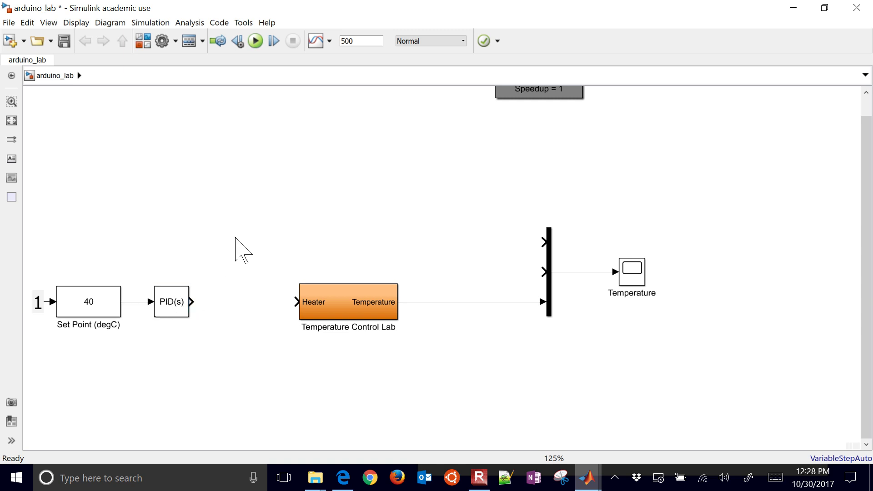
drag(172, 301, 209, 302)
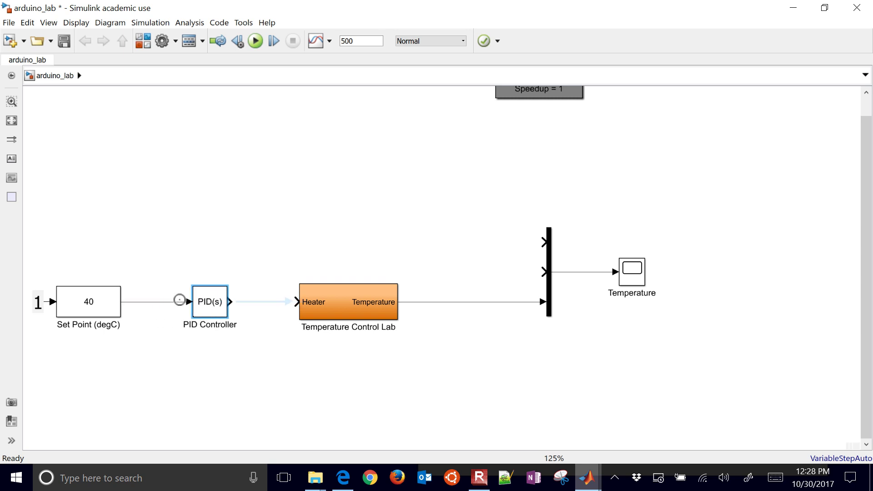
click(169, 302)
key(Delete)
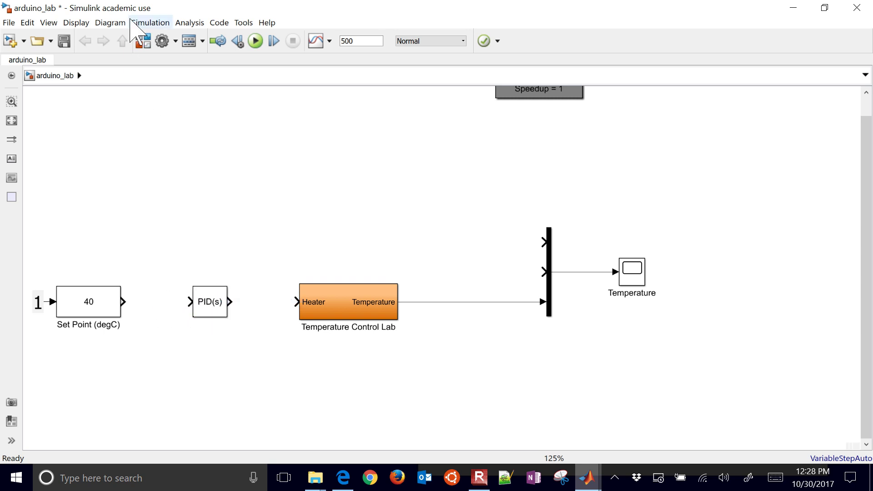
click(144, 41)
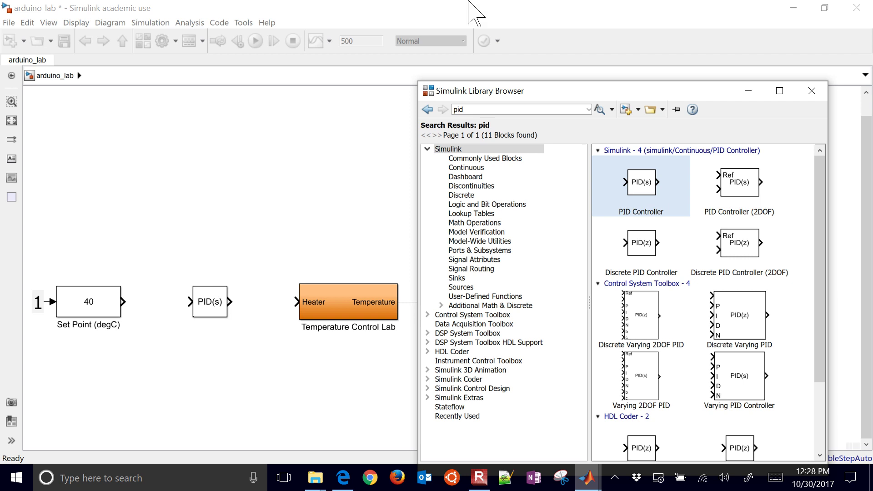
Place a Sum block between Set Point and PID with signs |+-
text(sum)
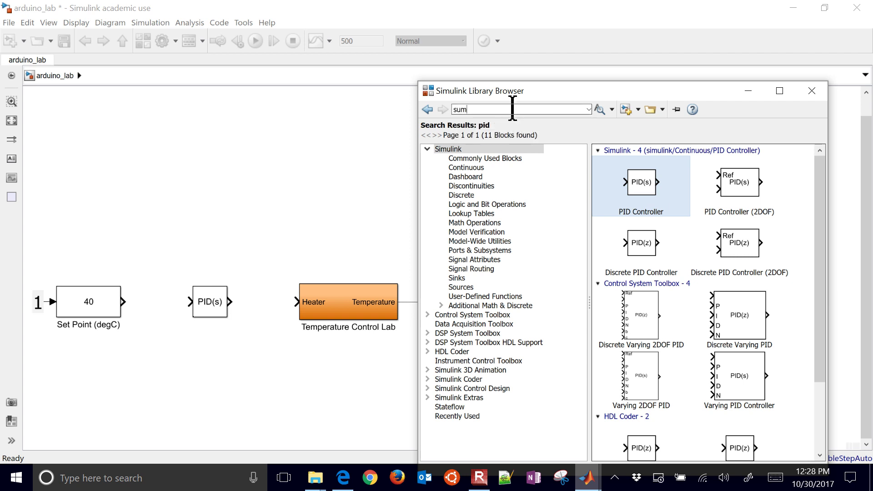
key(Return)
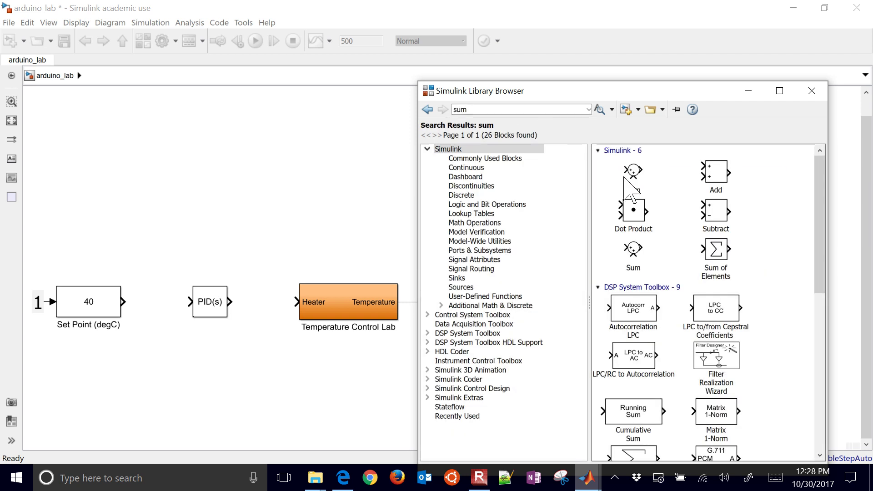
drag(632, 175, 156, 305)
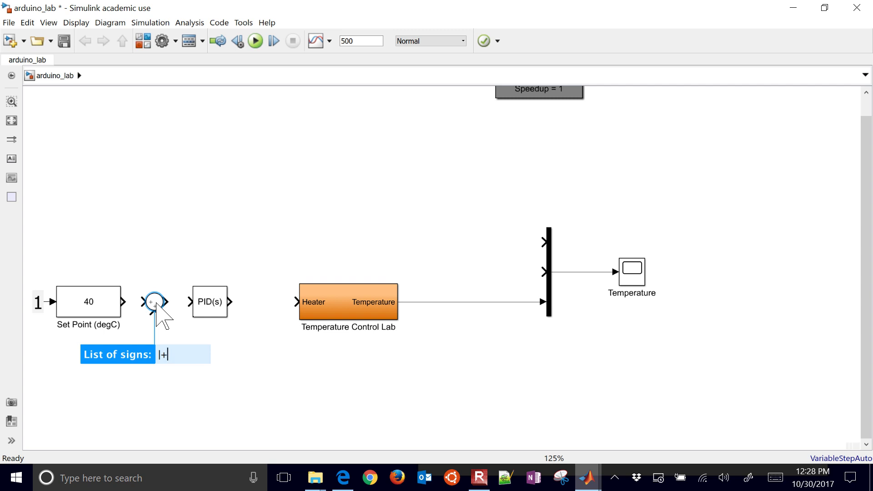
key(Return)
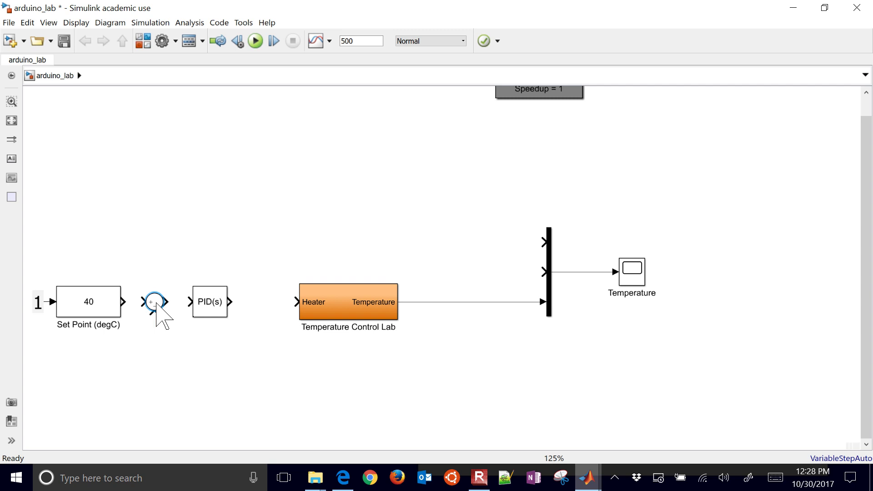
Open the Sum block's parameters to verify the |+- list of signs, then cancel
click(156, 308)
double_click(155, 309)
click(322, 247)
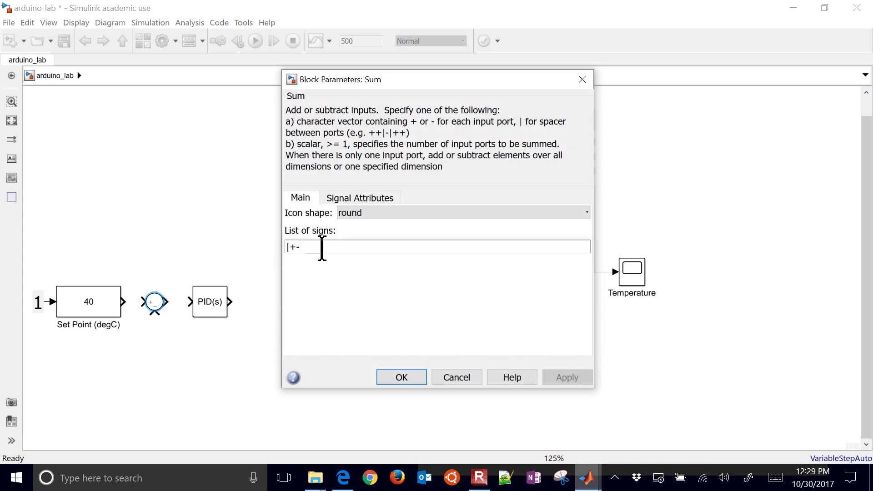
double_click(322, 247)
click(459, 378)
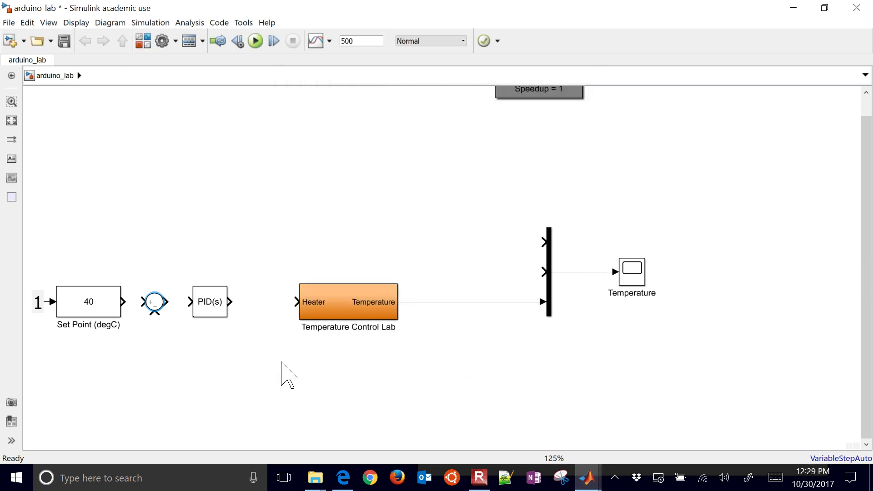
Wire Set Point into the Sum and Sum into the PID, and feed Temperature back to the minus input
click(119, 313)
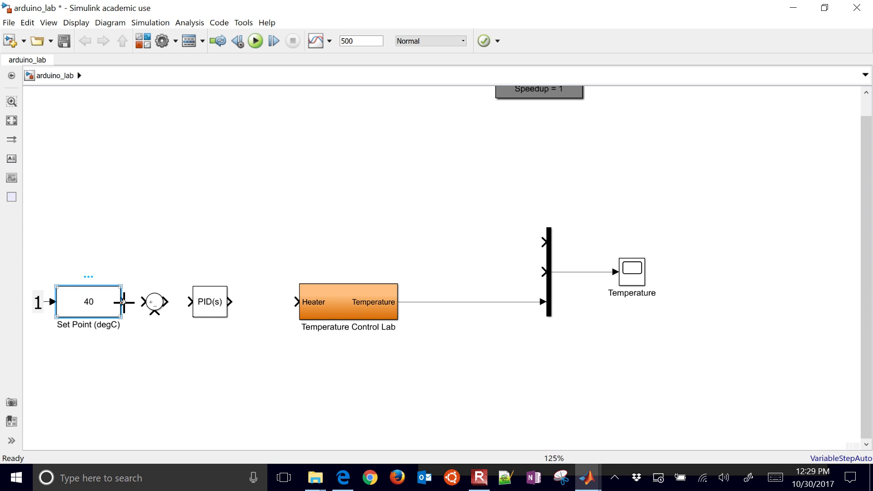
drag(123, 302, 145, 302)
drag(164, 302, 297, 302)
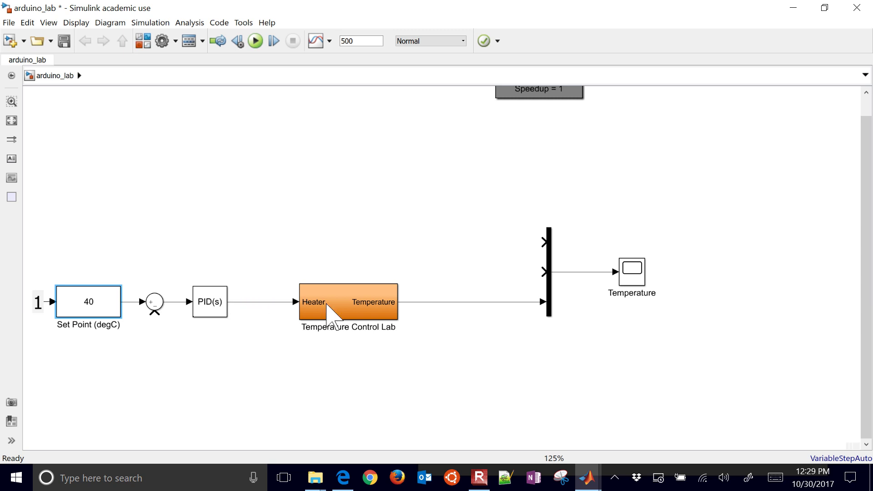
click(465, 302)
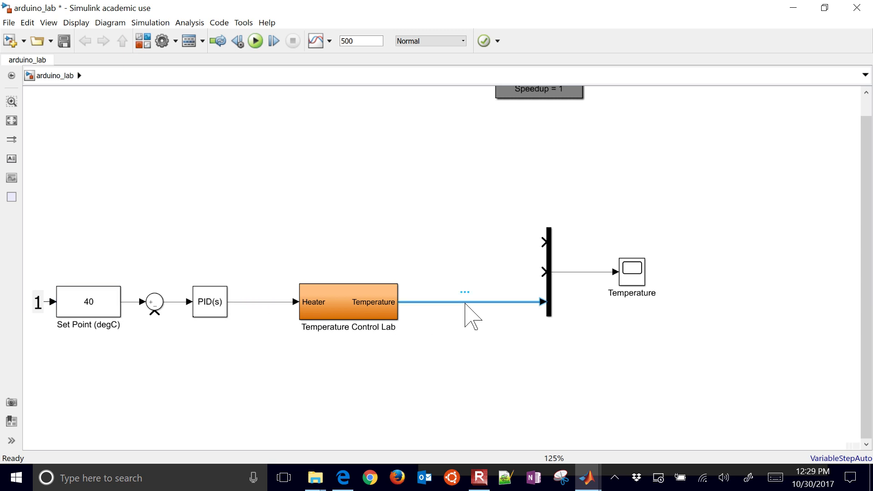
drag(465, 304, 151, 315)
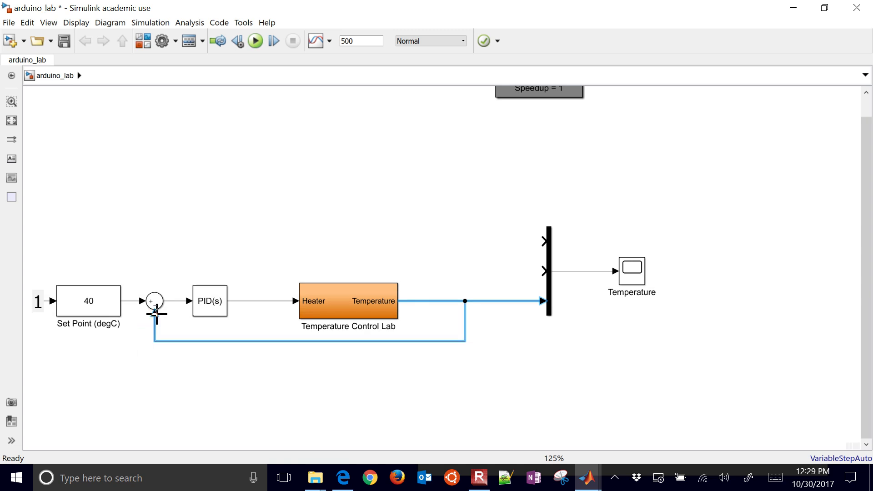
drag(212, 342, 218, 375)
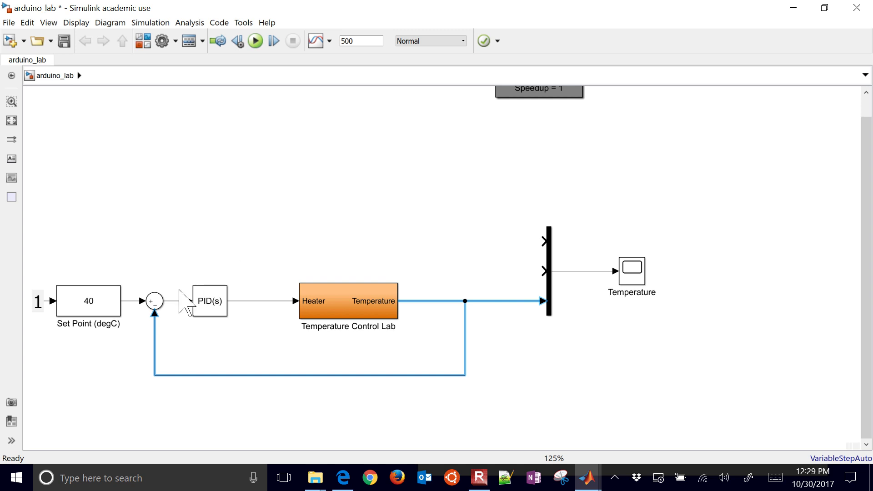
Branch the set point and PID output into the mux inputs, rerouting the PID branch to the second input
click(257, 301)
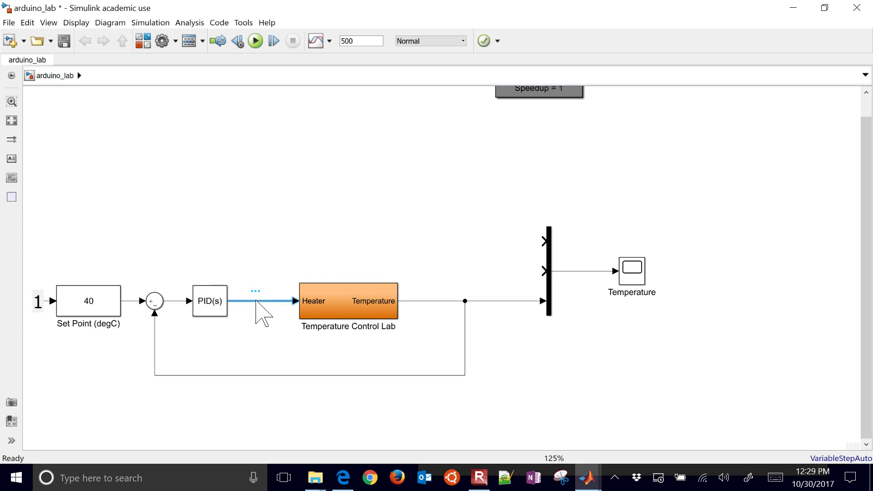
mouse_move(256, 301)
mouse_down()
mouse_move(386, 178)
mouse_move(544, 241)
mouse_up()
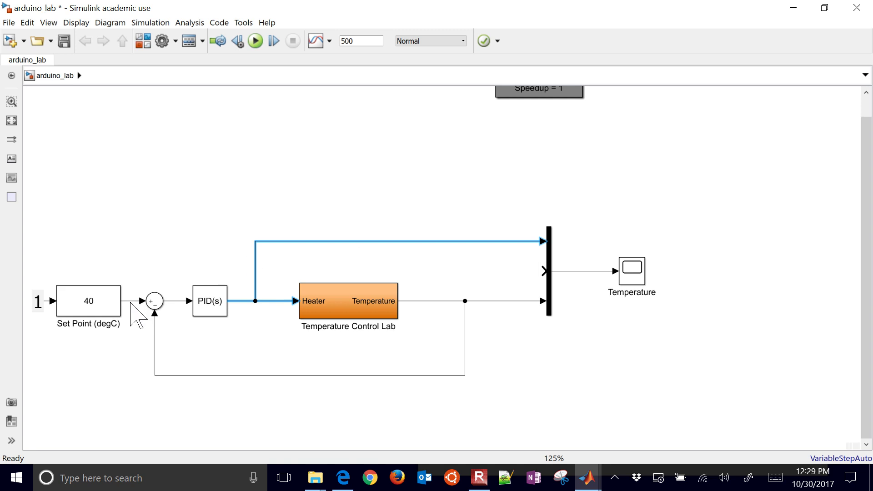
mouse_move(129, 300)
mouse_down()
mouse_move(254, 189)
mouse_move(512, 246)
mouse_move(541, 271)
mouse_up()
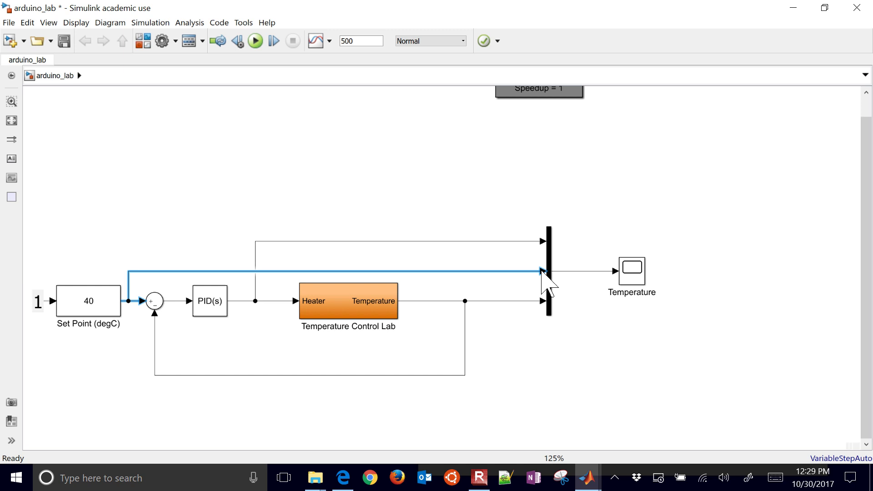
click(438, 188)
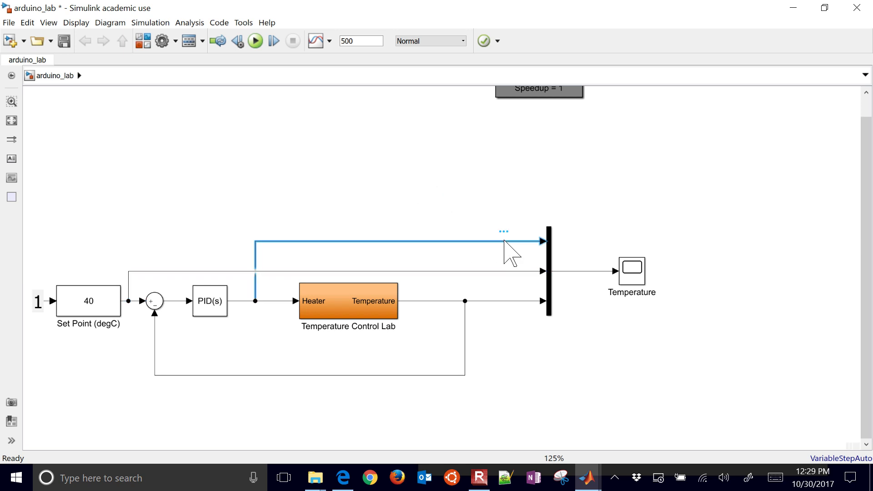
click(503, 240)
mouse_move(540, 241)
mouse_down()
mouse_move(546, 280)
mouse_move(523, 284)
mouse_move(547, 274)
mouse_move(551, 247)
mouse_move(539, 275)
mouse_move(528, 262)
mouse_move(545, 243)
mouse_up()
click(542, 271)
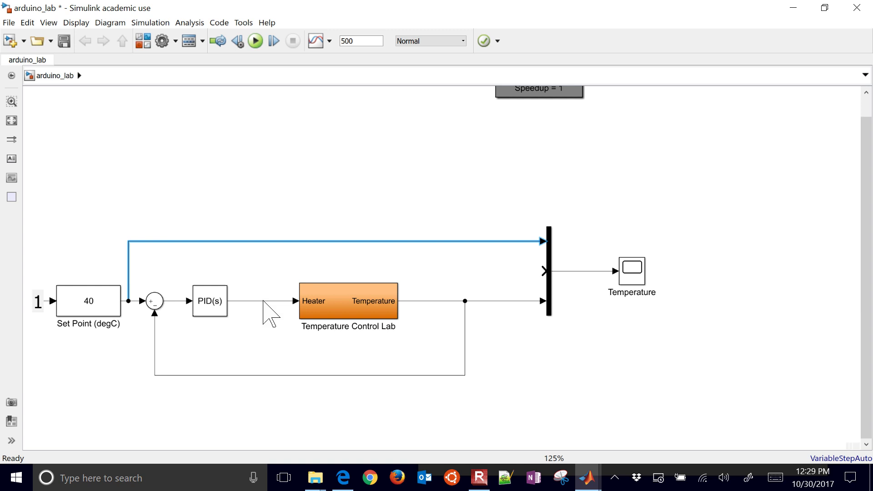
drag(249, 301, 548, 270)
click(594, 325)
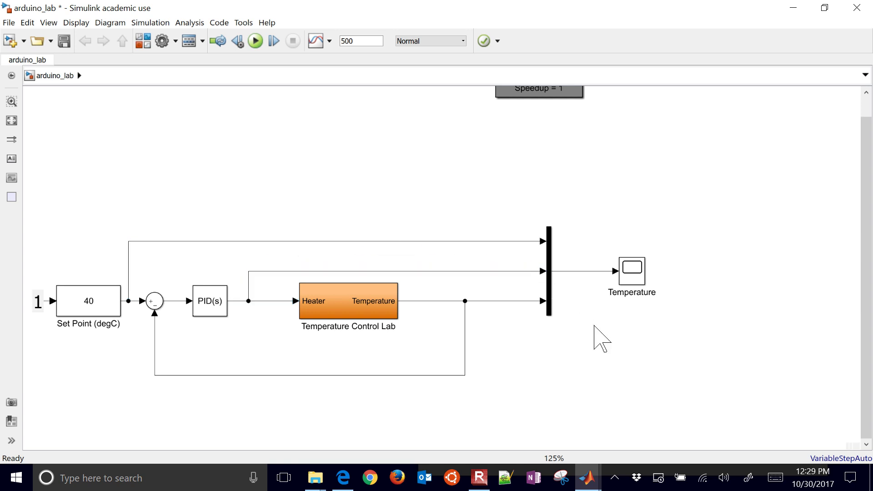
click(649, 292)
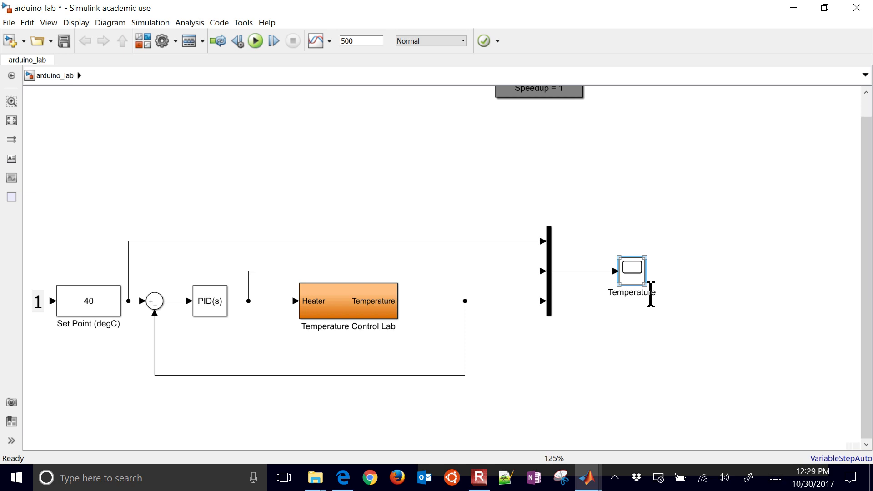
click(597, 355)
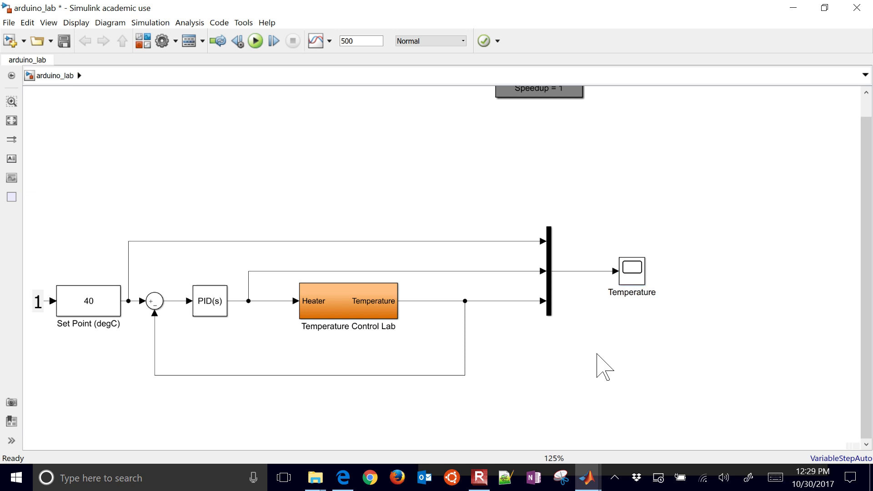
Open the PID Controller block and set proportional gain 10 and integral gain 10/50
click(214, 303)
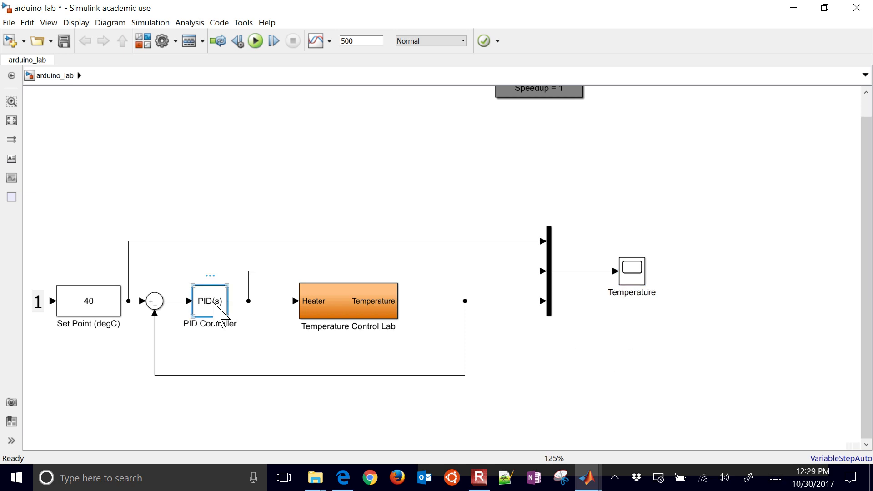
double_click(214, 303)
double_click(303, 260)
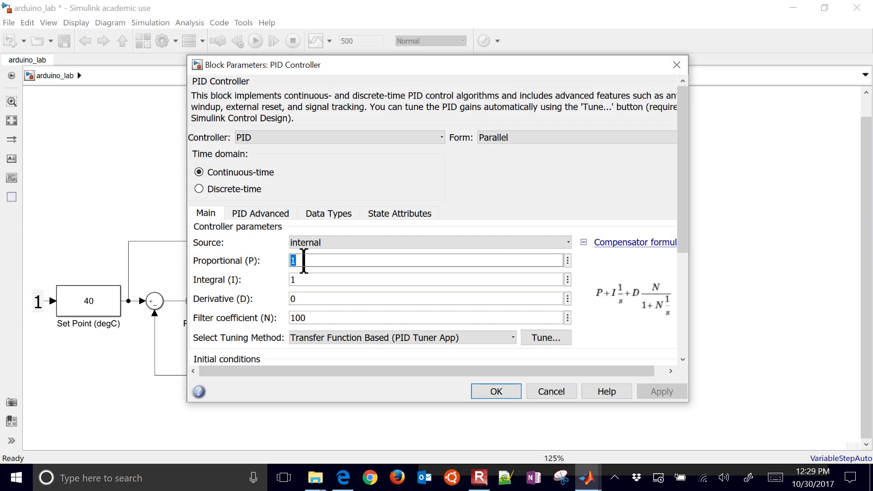
key(BackSpace)
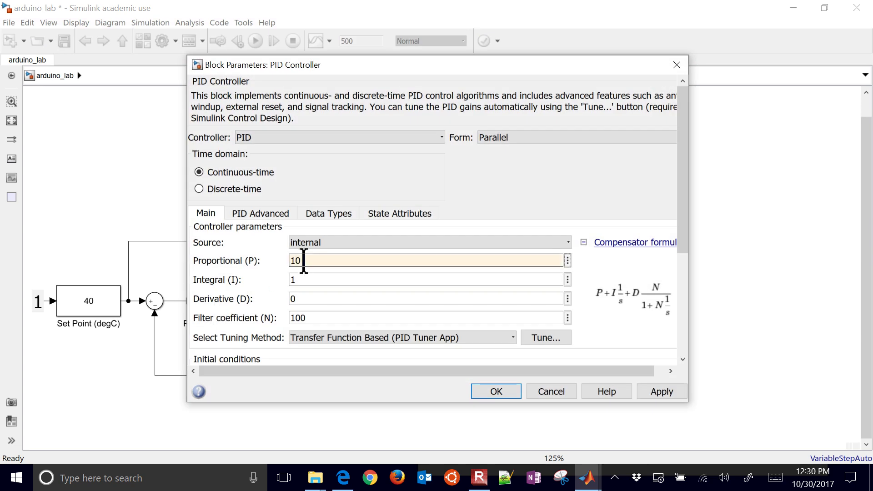
double_click(305, 279)
key(BackSpace)
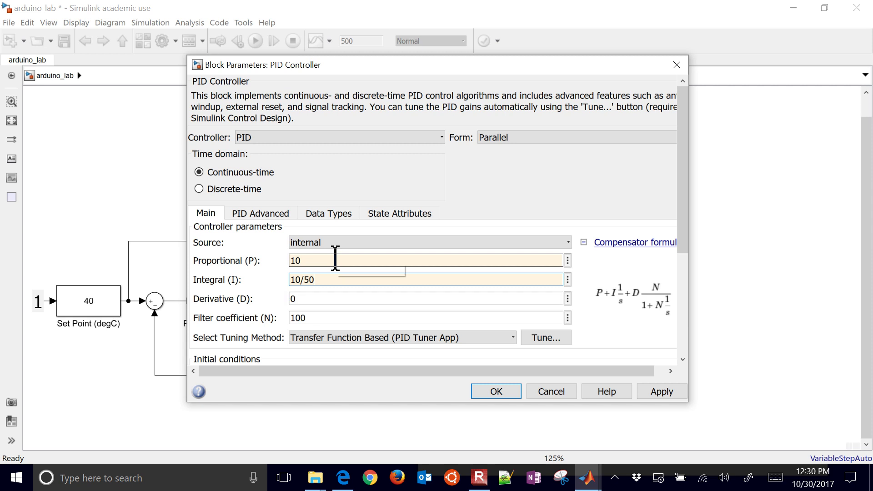
Limit the PID output to 0–100 with back-calculation anti-windup, and apply the discrete-time settings
click(262, 214)
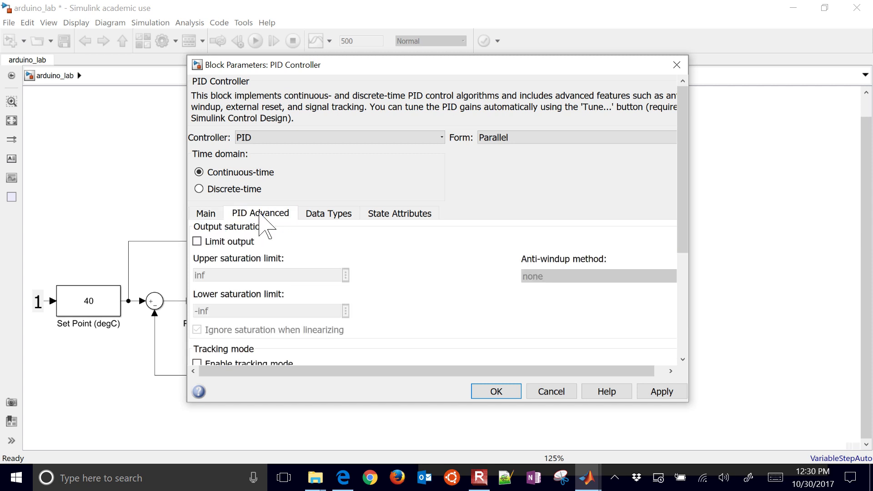
click(197, 242)
double_click(207, 275)
text(1)
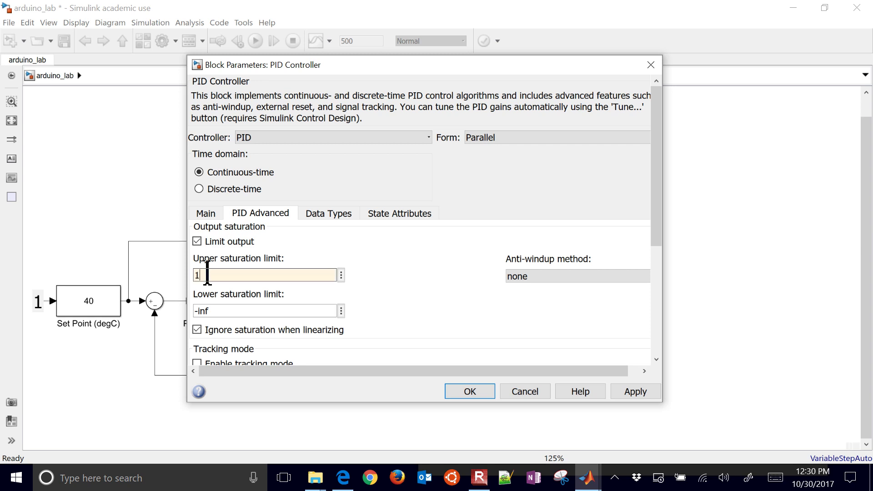
text(00)
double_click(224, 310)
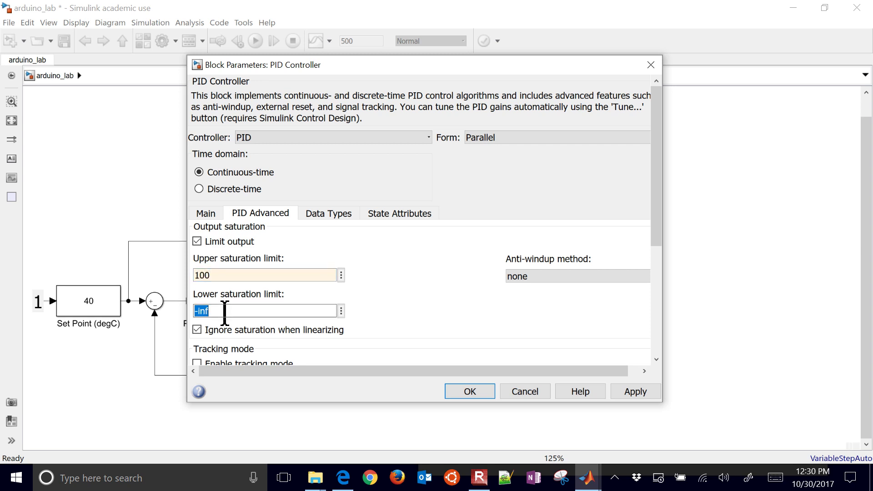
key(BackSpace)
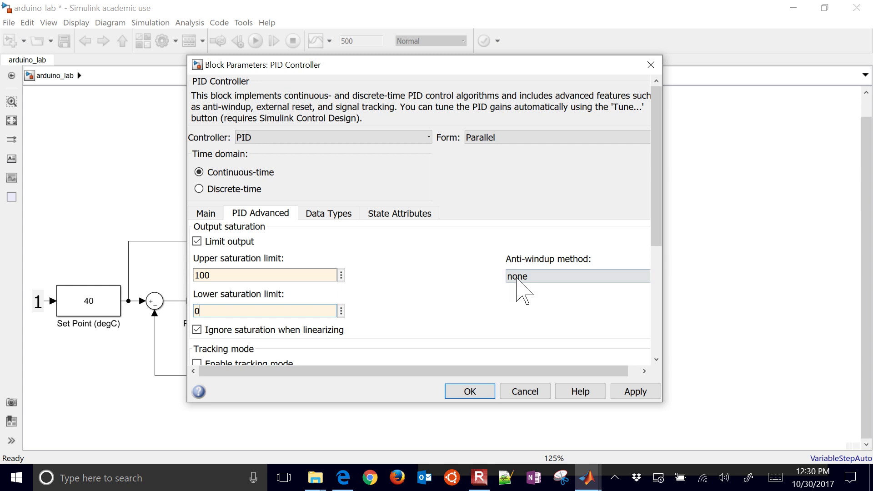
click(517, 278)
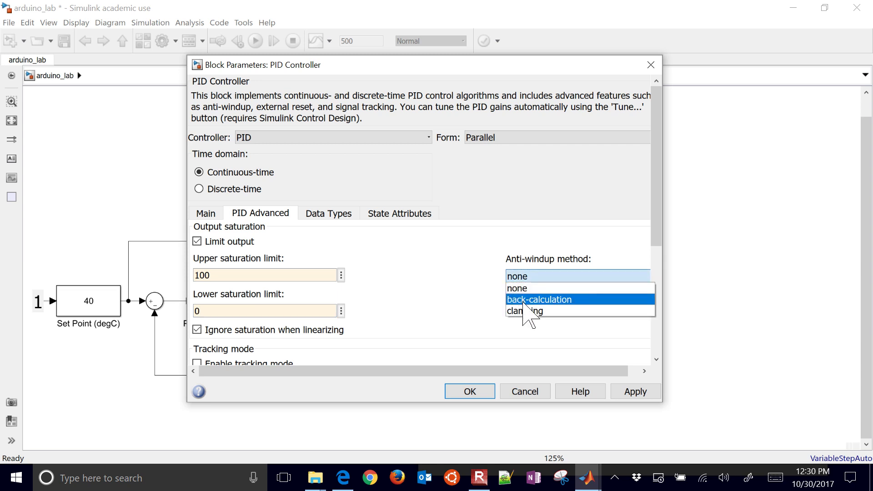
click(528, 299)
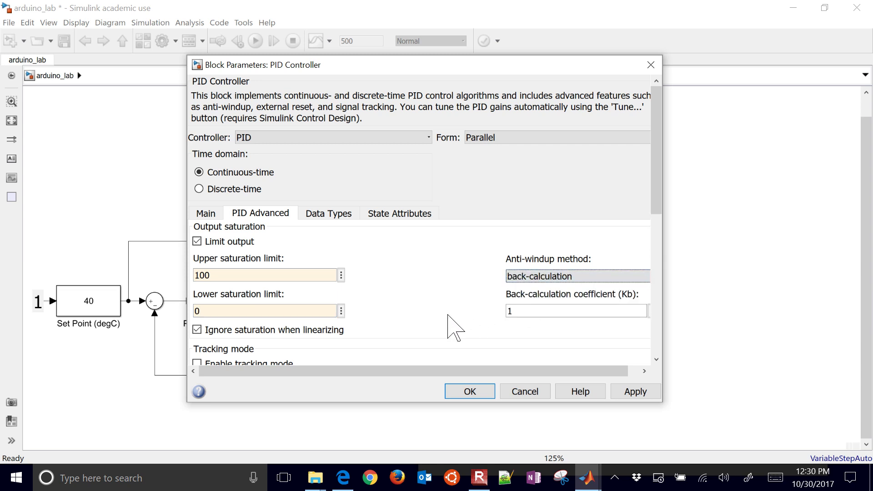
click(634, 394)
click(206, 216)
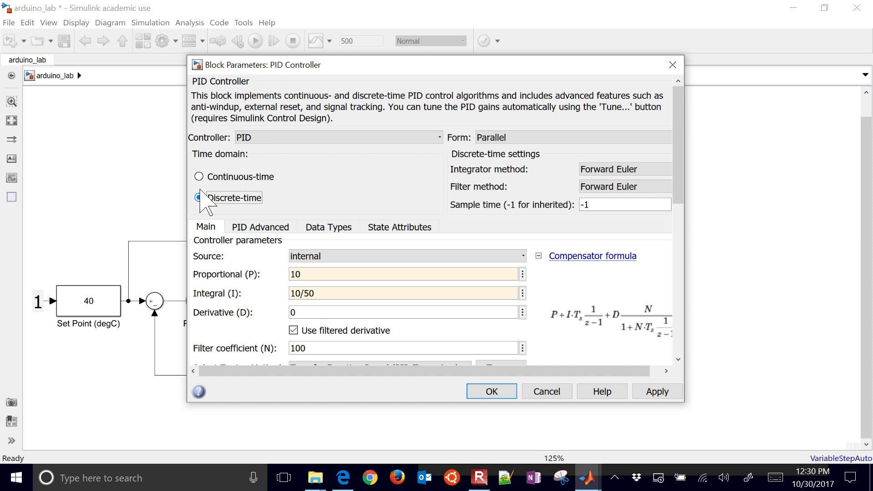
click(654, 391)
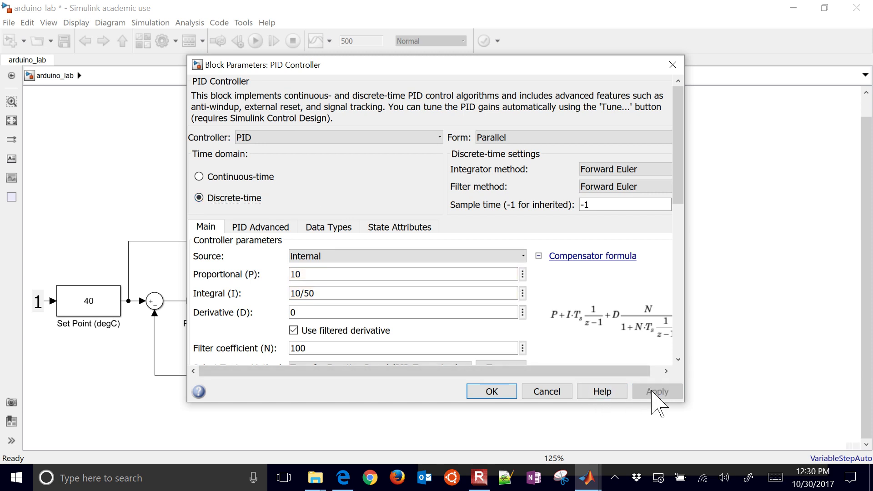
Close the PID dialog, widen the PID block leftward, and move the Real-Time Pacer block into view
click(496, 392)
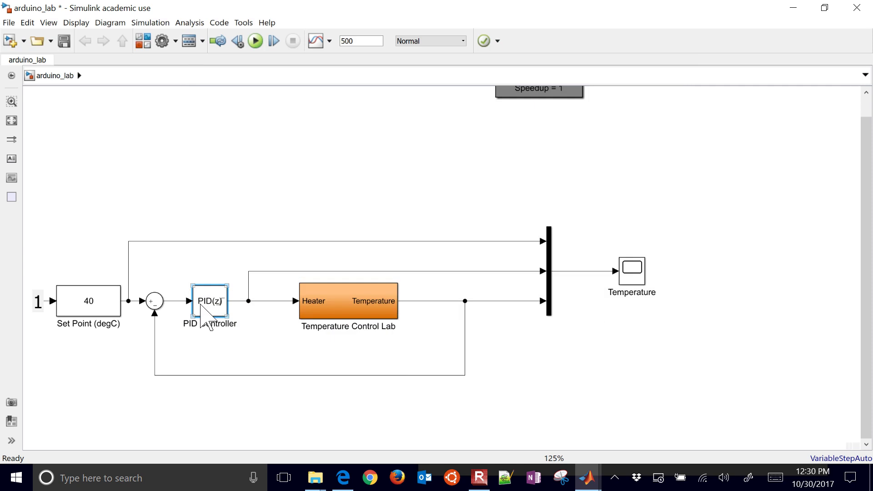
drag(193, 315, 174, 315)
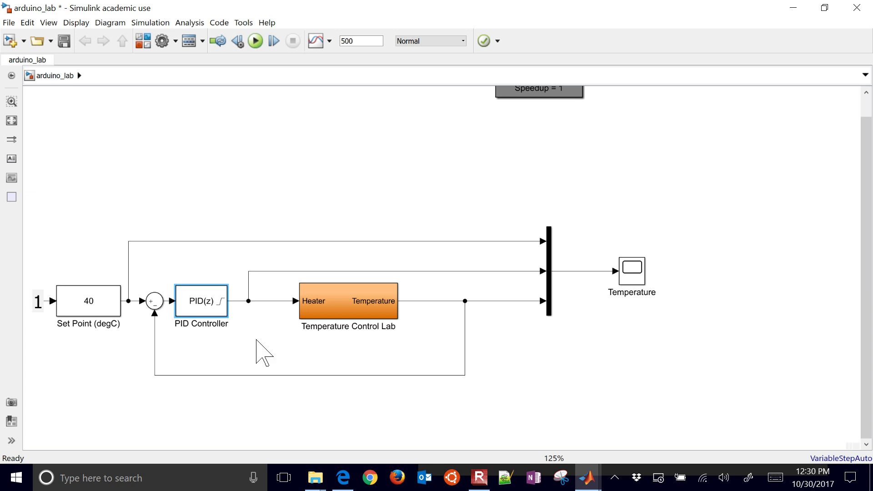
drag(548, 96, 621, 205)
click(718, 240)
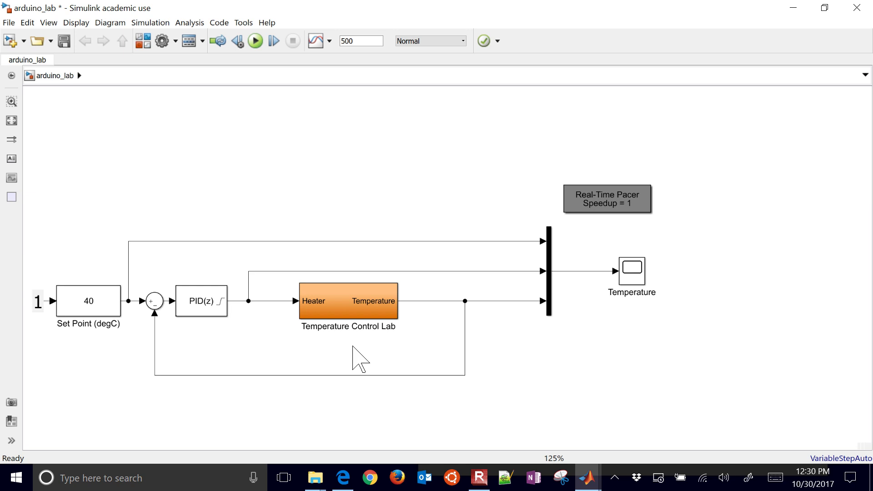
click(319, 307)
click(413, 309)
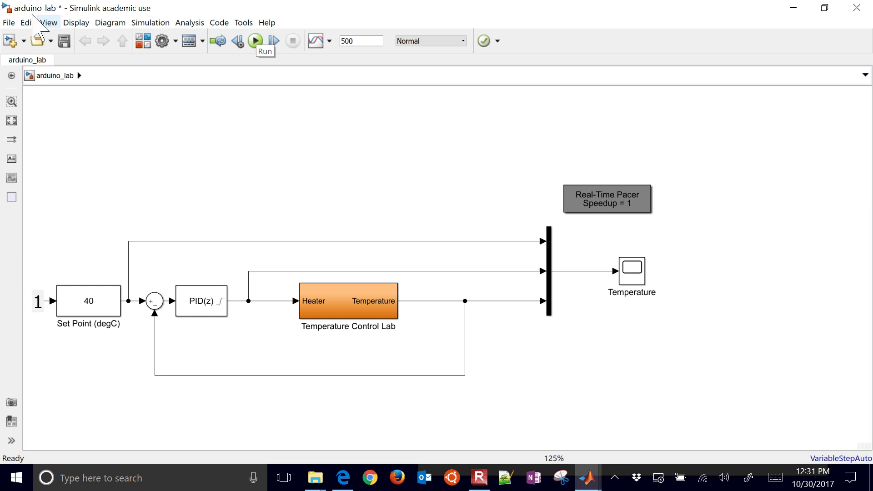
Save a copy of the model as arduino_pid.slx in the tclab Simulink folder
click(9, 23)
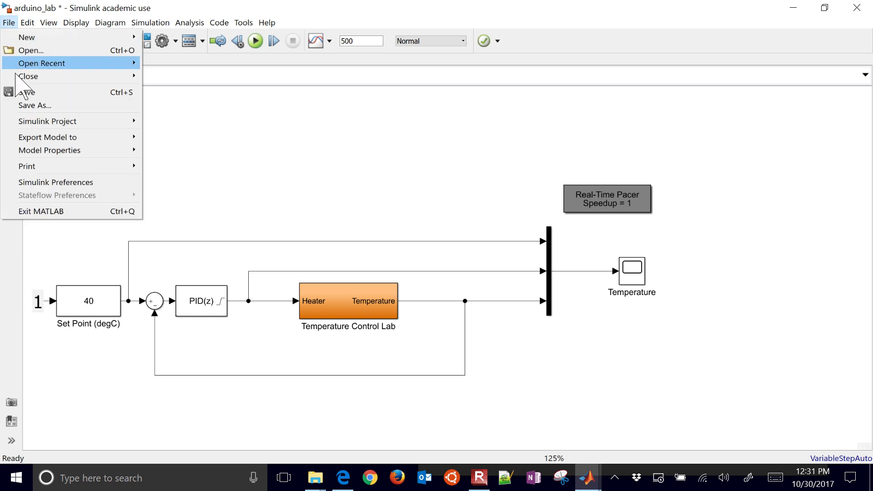
click(35, 105)
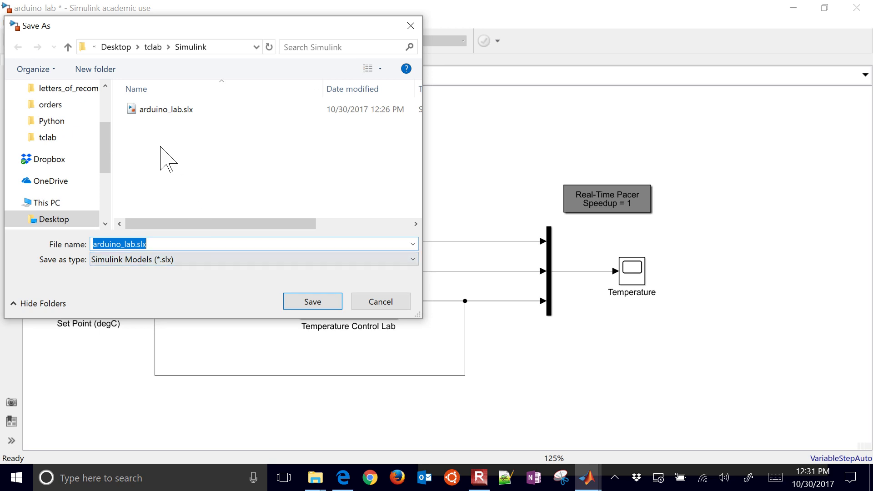
click(129, 243)
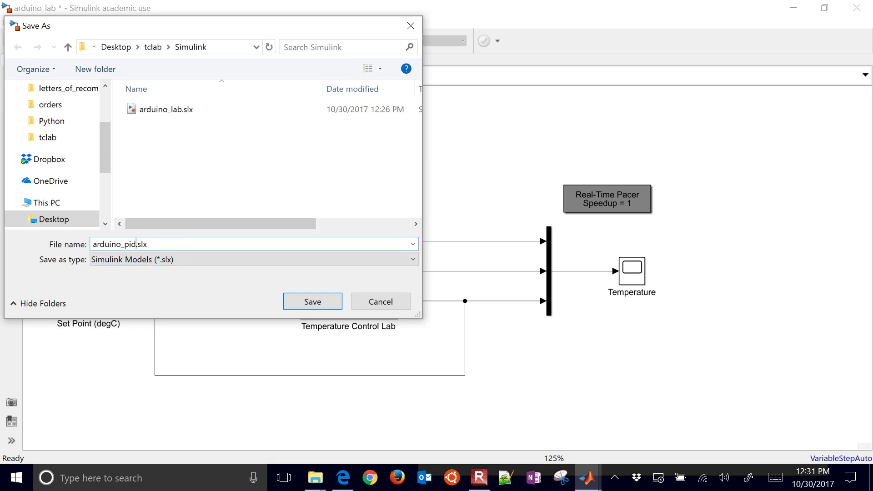
key(Return)
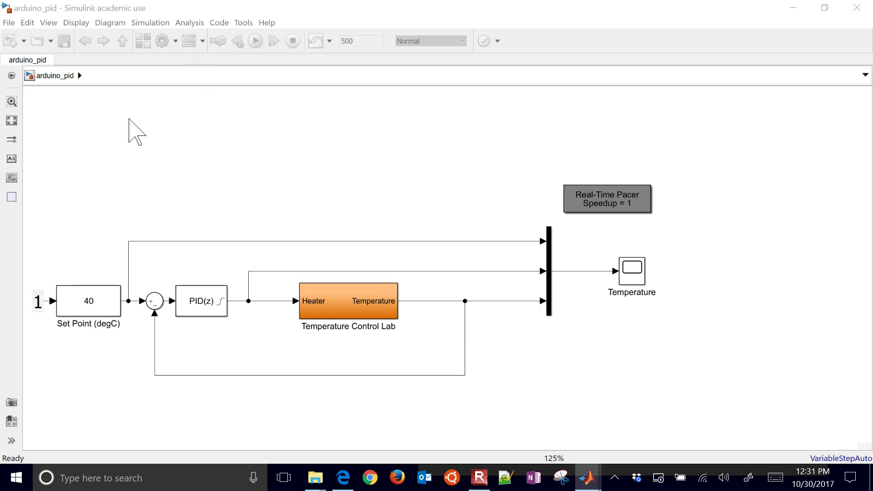
Run arduino_pid, which fails with 9 sorted-order errors in the Diagnostic Viewer
click(256, 41)
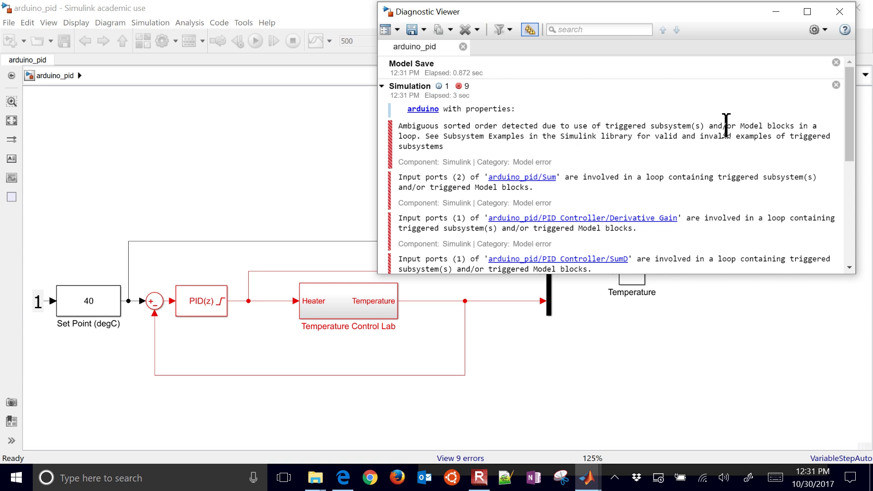
Turn on Latch input for the heater inport inside Temperature Control Lab > Arduino, then return to arduino_pid
click(839, 11)
double_click(338, 309)
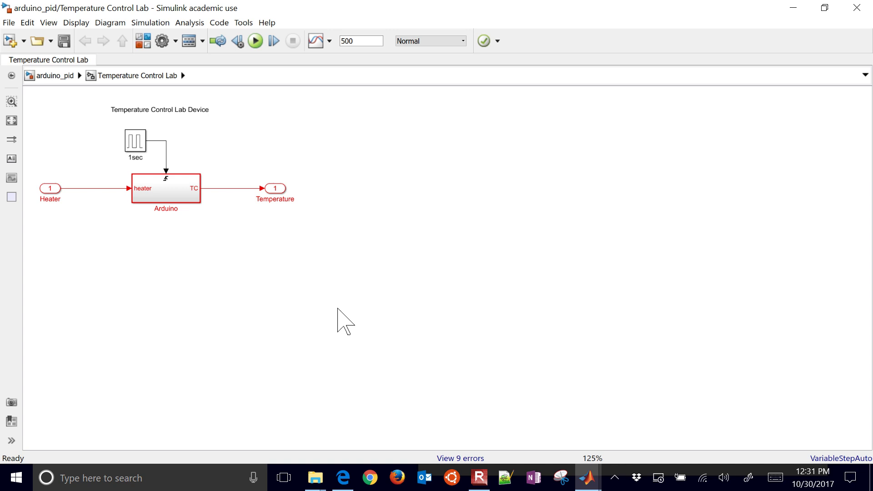
click(151, 190)
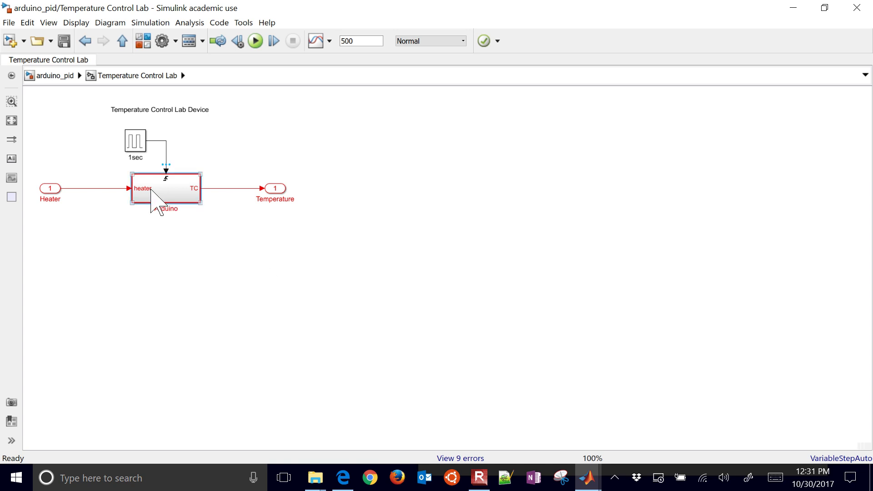
double_click(151, 190)
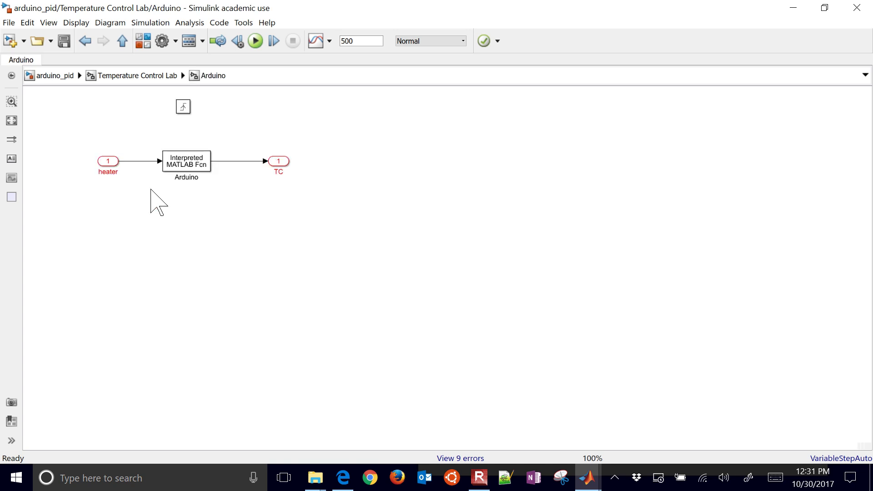
click(113, 164)
double_click(109, 163)
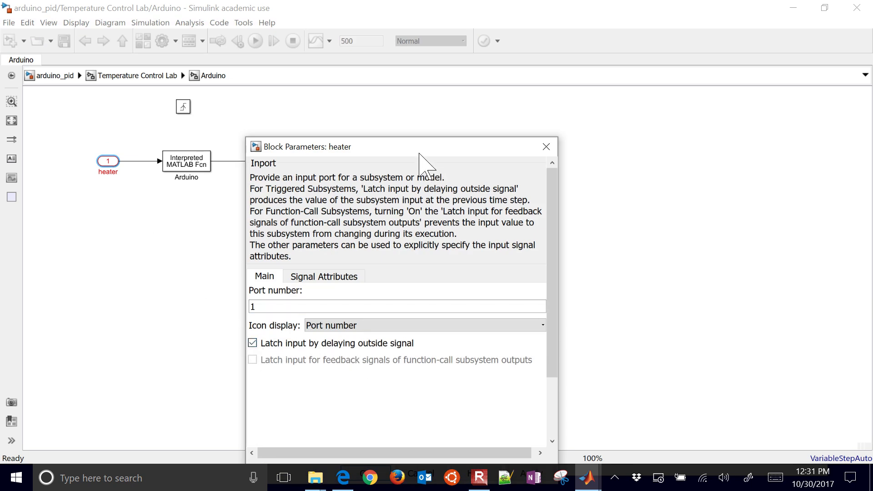
drag(419, 154, 432, 99)
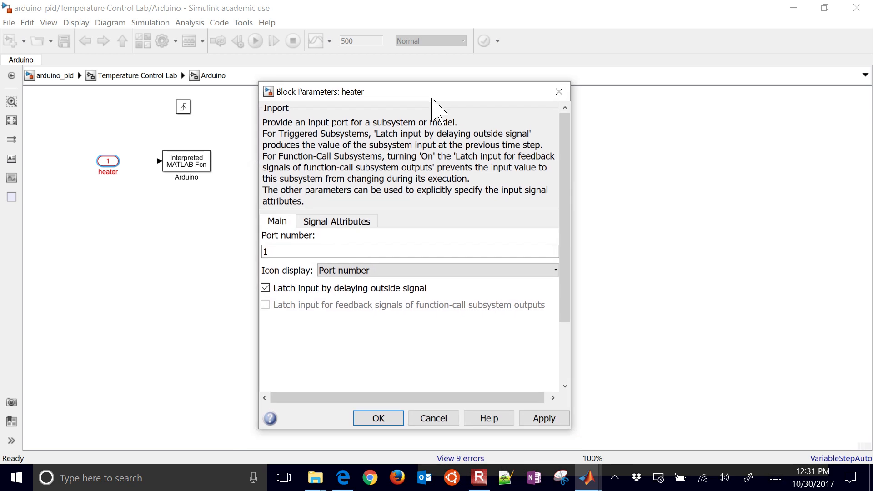
click(379, 418)
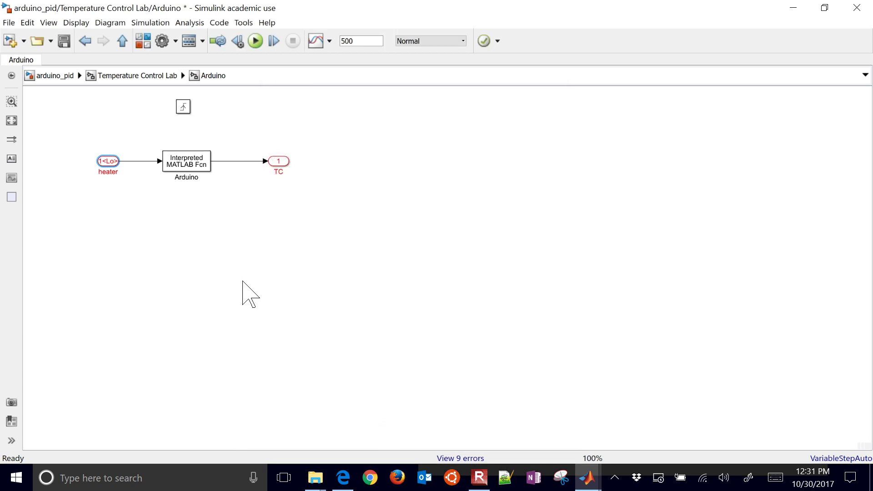
click(130, 76)
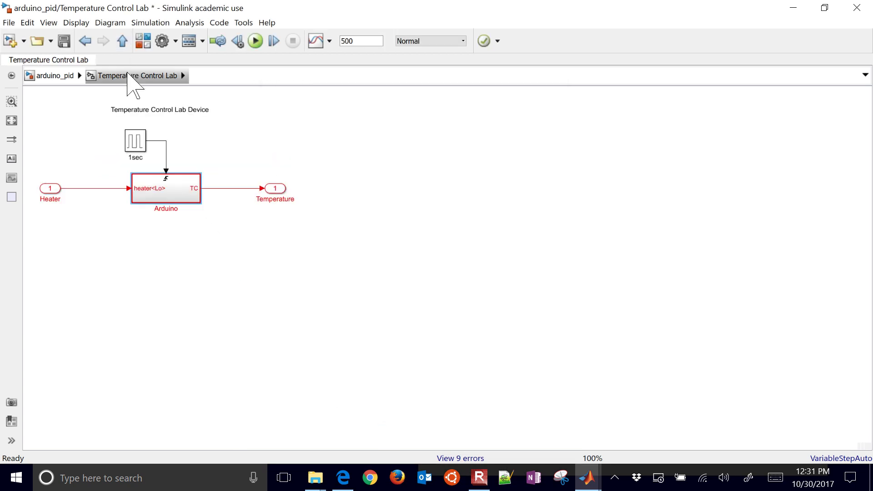
click(60, 77)
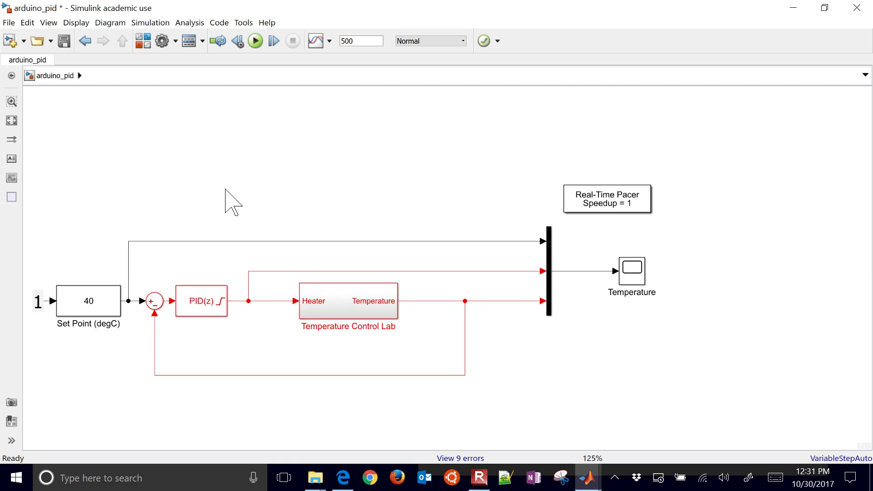
Save arduino_pid, run it in real time, and autoscale the Temperature scope tracking set point 40
key(ctrl+s)
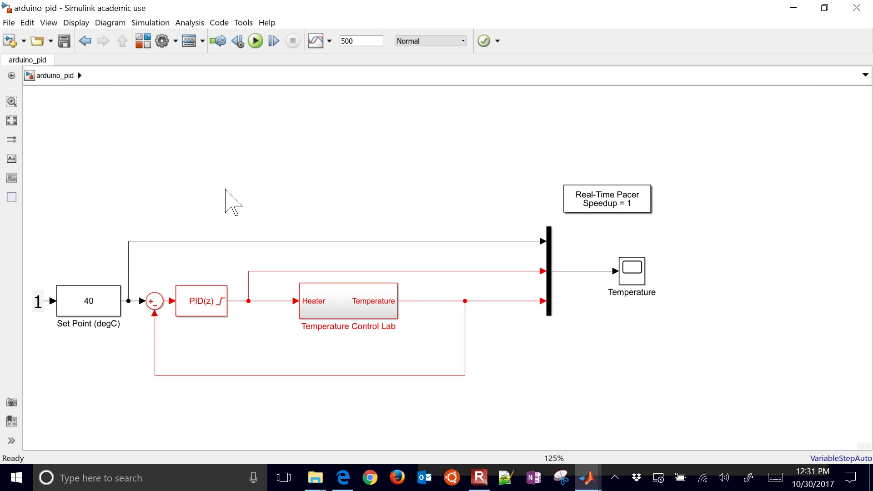
click(255, 44)
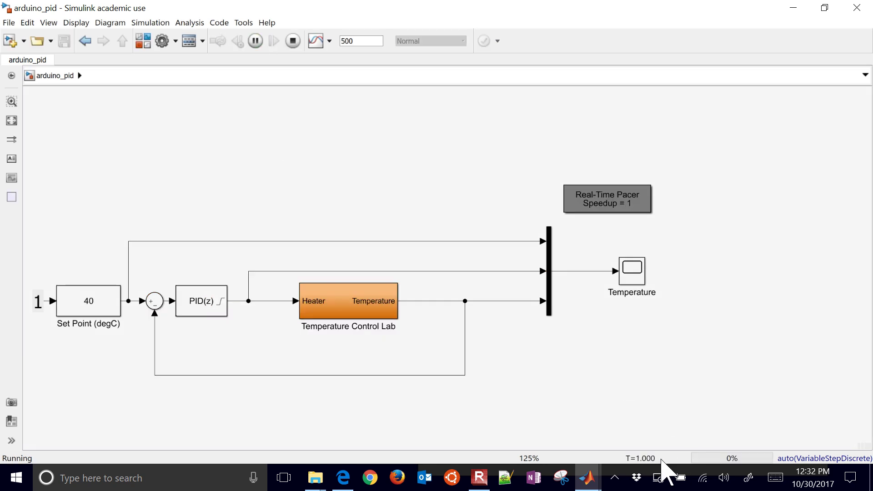
double_click(637, 276)
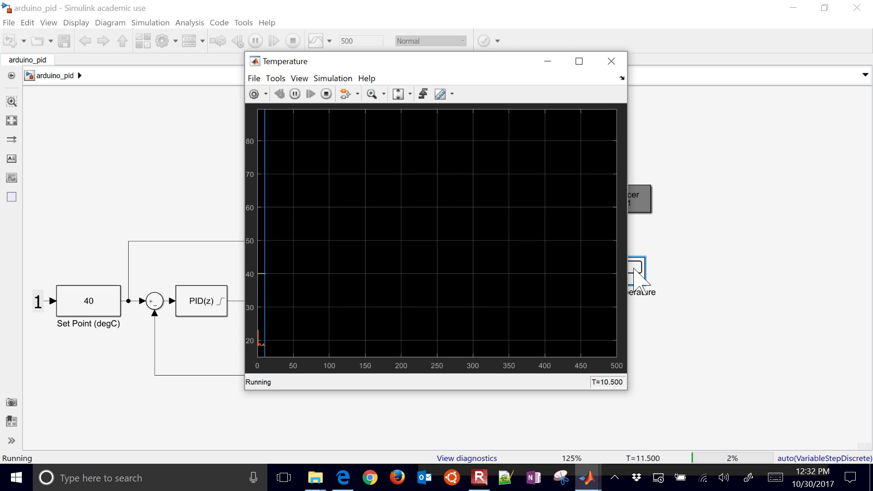
click(398, 95)
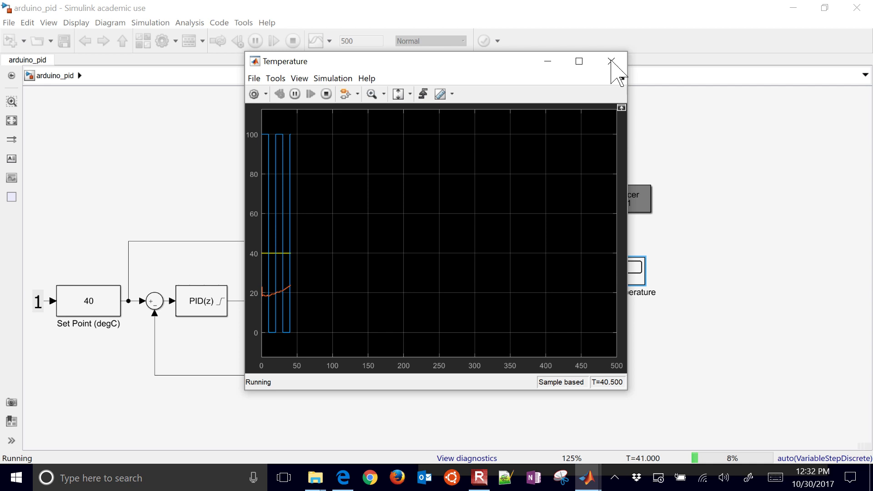
Stop the run and make the PID Controller continuous-time, keeping transfer-function-based tuning
click(610, 61)
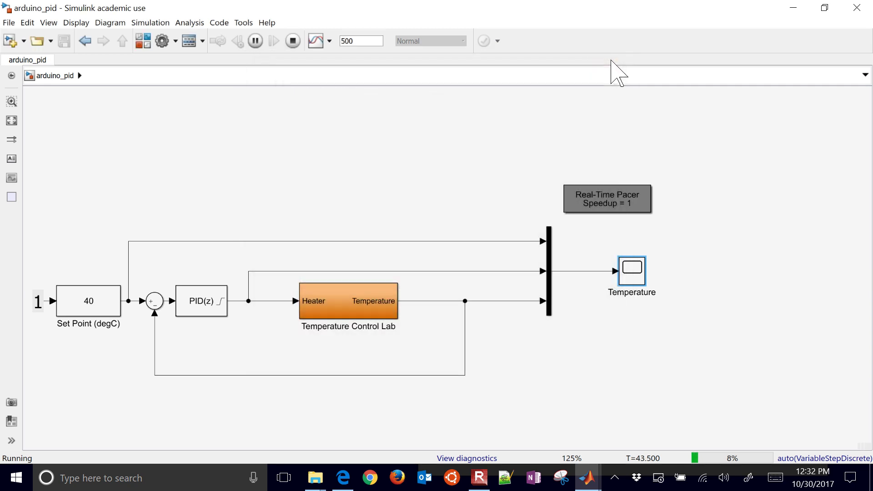
click(293, 41)
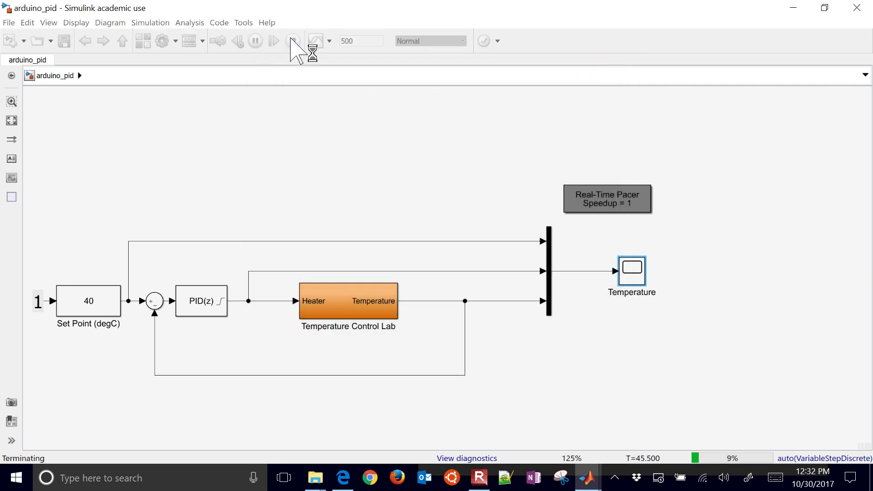
click(199, 311)
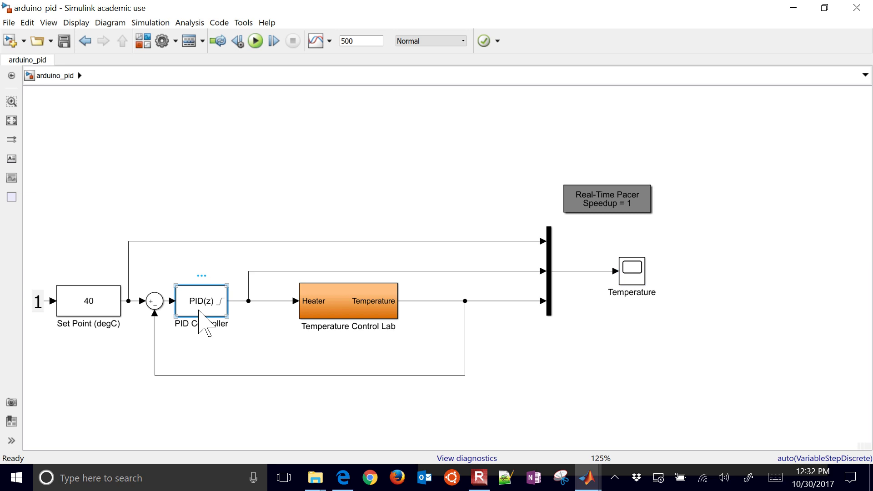
double_click(199, 311)
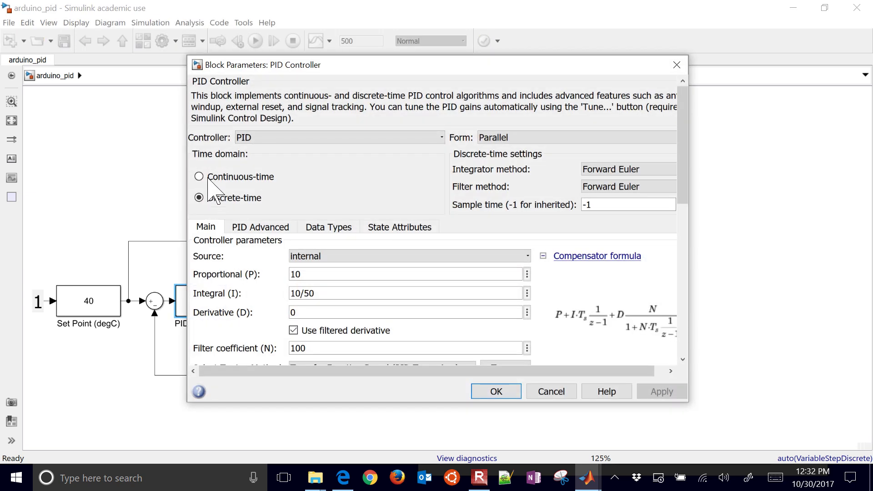
click(207, 177)
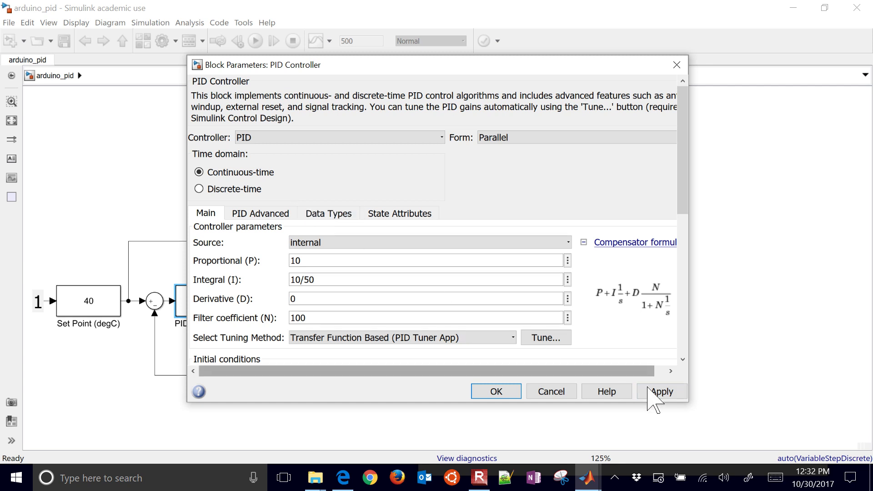
click(660, 394)
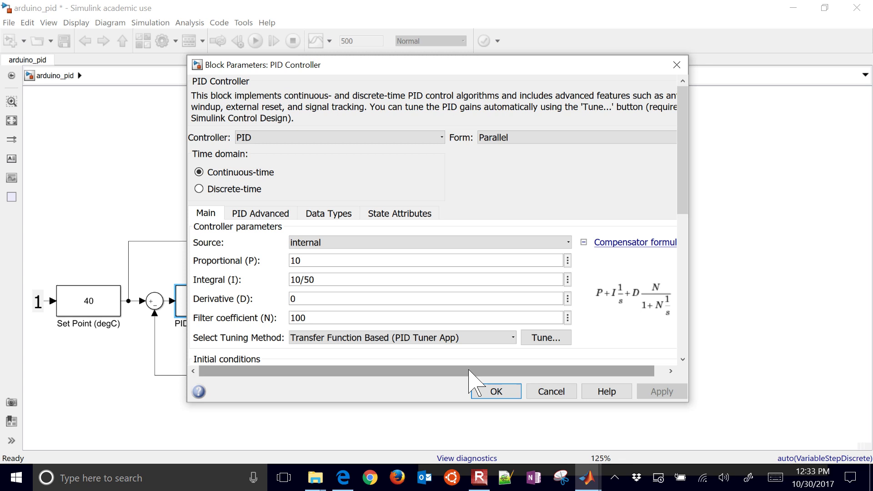
click(457, 338)
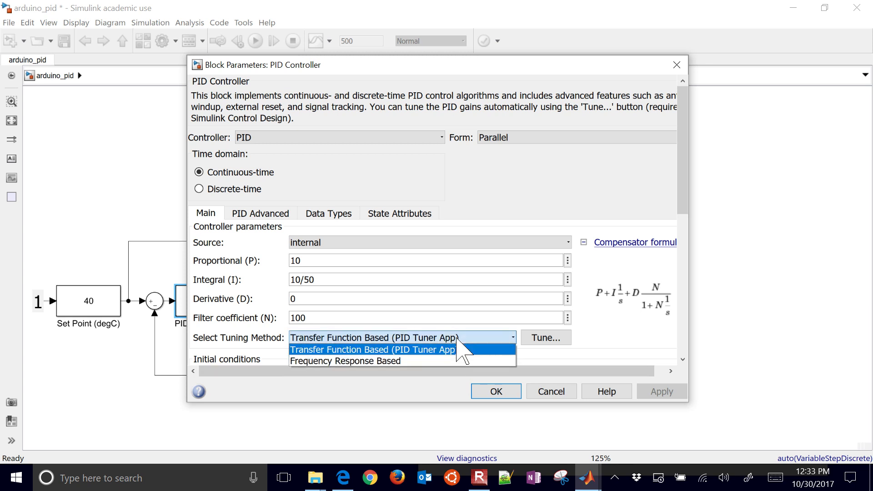
click(457, 349)
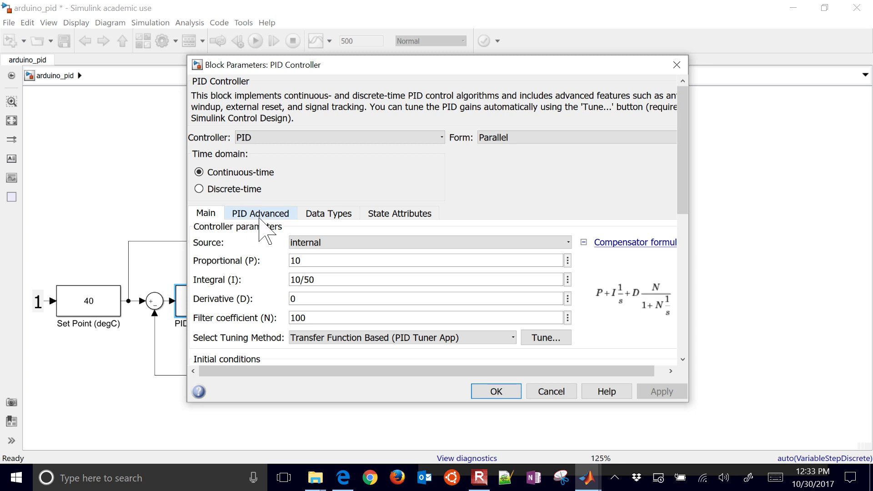
click(493, 392)
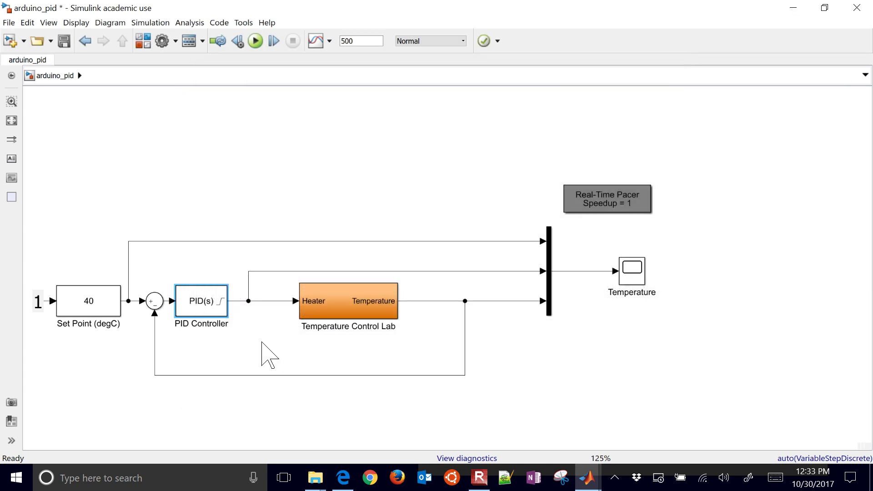
Change the Set Point to 25 °C, restart the real-time run, and open the Temperature scope
double_click(86, 302)
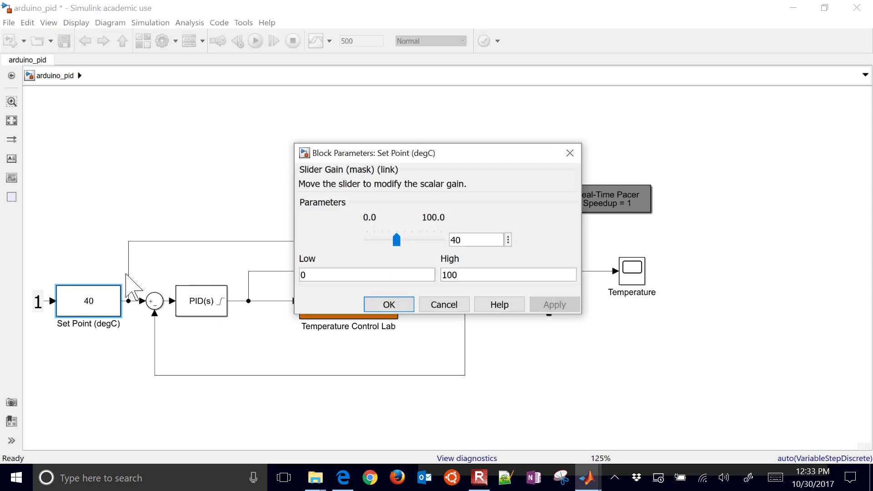
click(495, 240)
key(BackSpace)
key(BackSpace)
text(25)
click(398, 303)
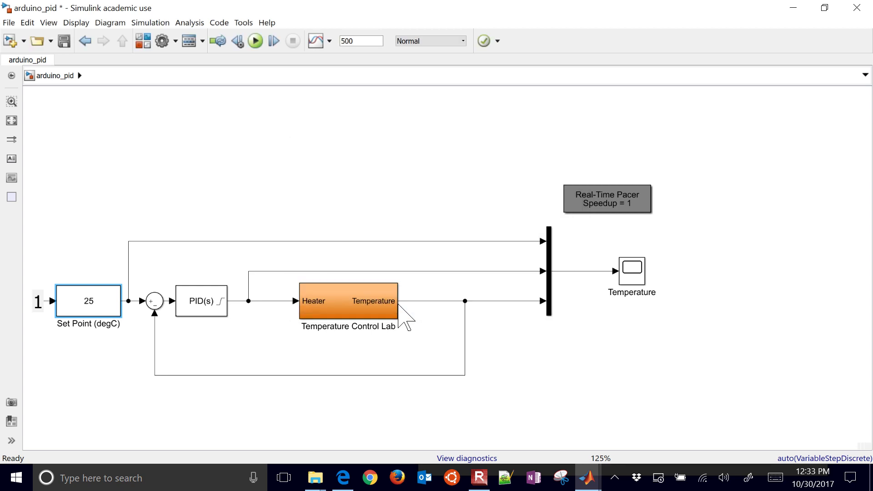
click(255, 41)
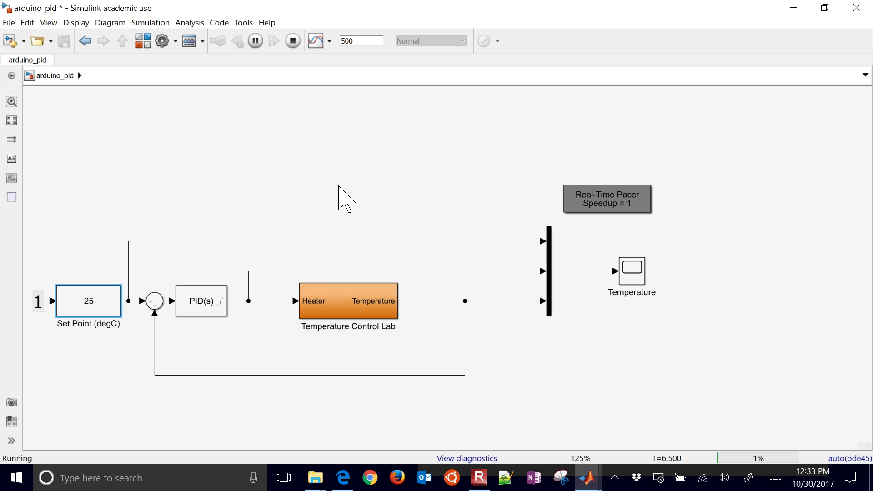
double_click(630, 272)
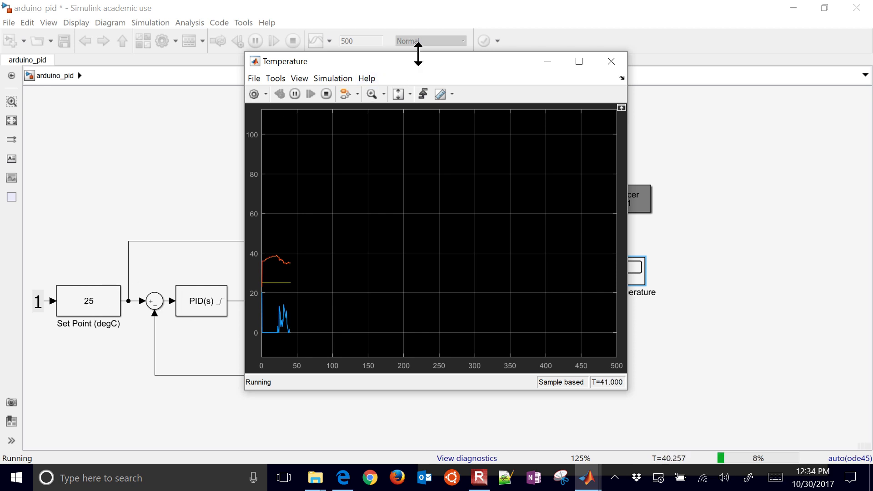
Place the arduino_pid diagram on the left half and the Temperature scope at the upper right
drag(419, 59, 629, 51)
double_click(87, 308)
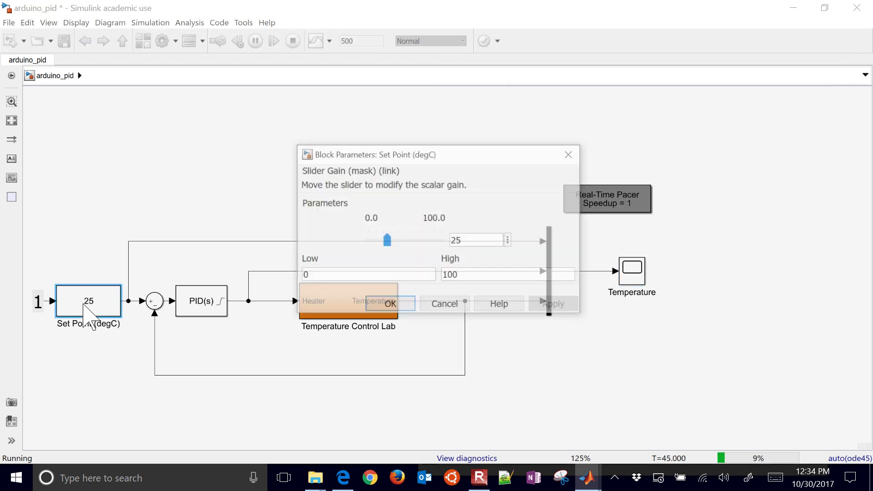
click(453, 304)
drag(560, 6, 2, 2)
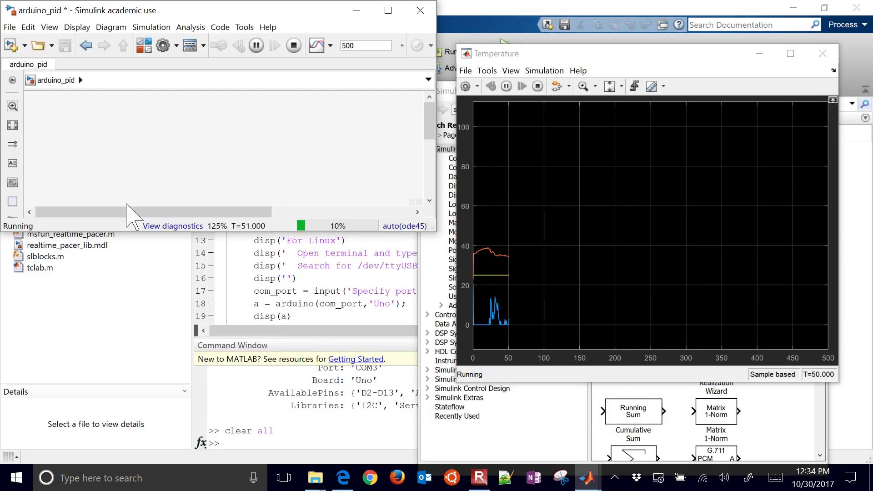
drag(157, 234, 158, 439)
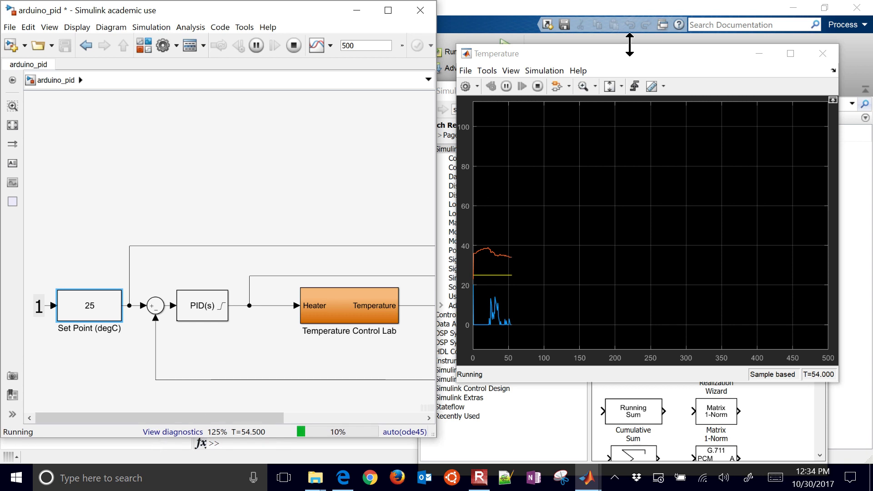
drag(630, 55, 841, 4)
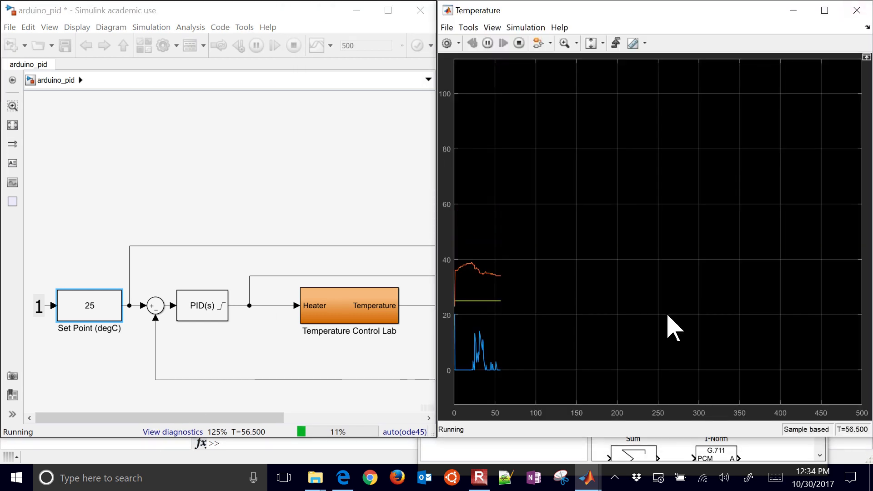
Raise the Set Point value to 50 °C in its dialog while the simulation runs
double_click(84, 309)
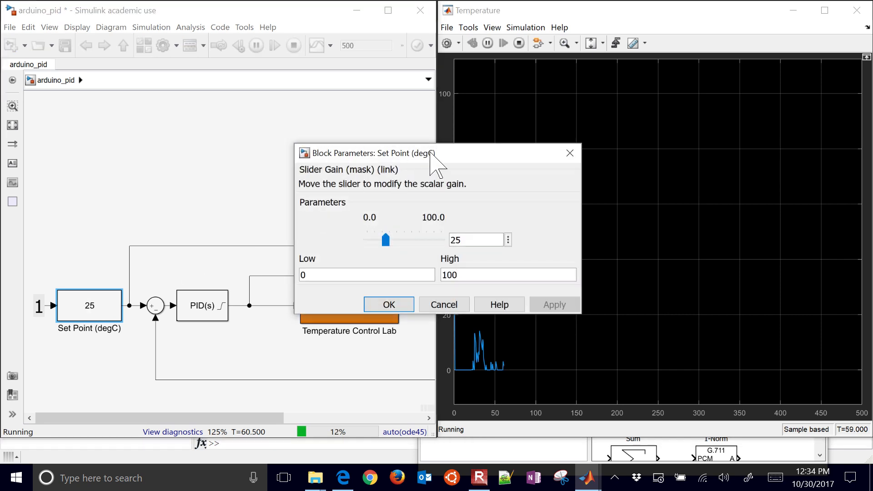
drag(443, 159, 248, 70)
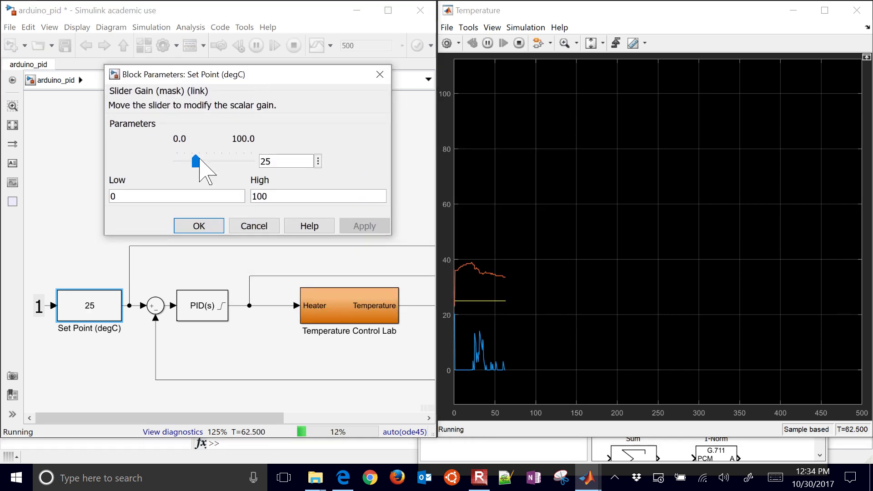
drag(198, 163, 228, 162)
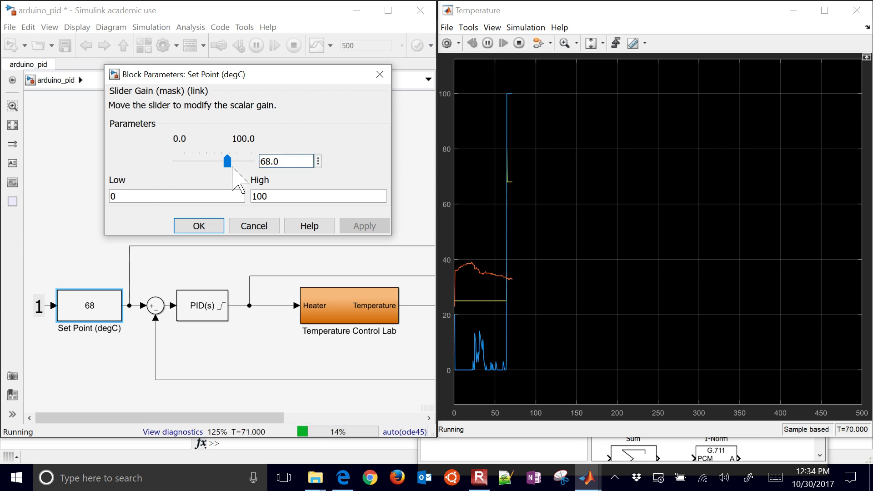
key(shift+Right)
key(shift+Right)
key(shift+Right)
key(shift+Right)
text(50)
key(Return)
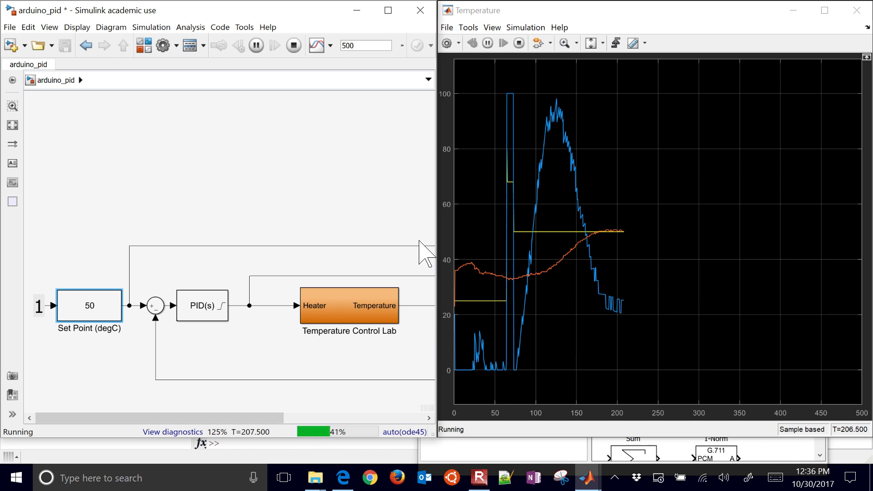
Change the Set Point block value from 50 to 40 °C and apply it
double_click(89, 309)
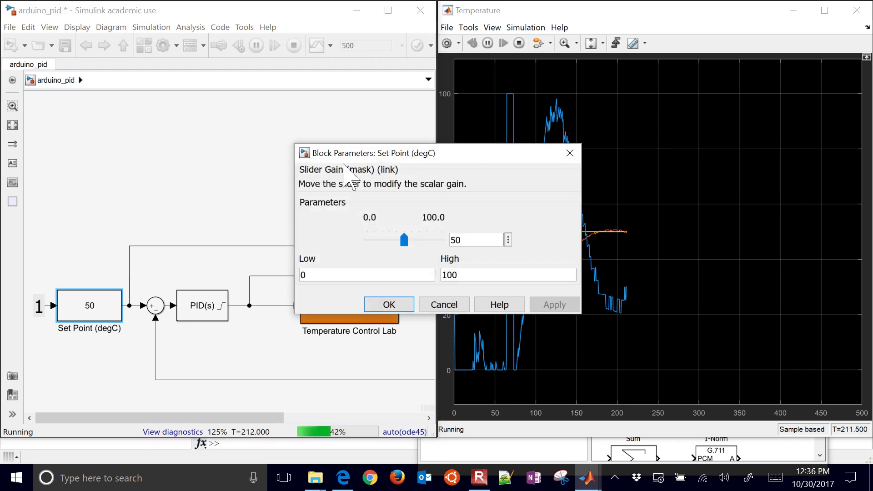
drag(423, 156, 260, 99)
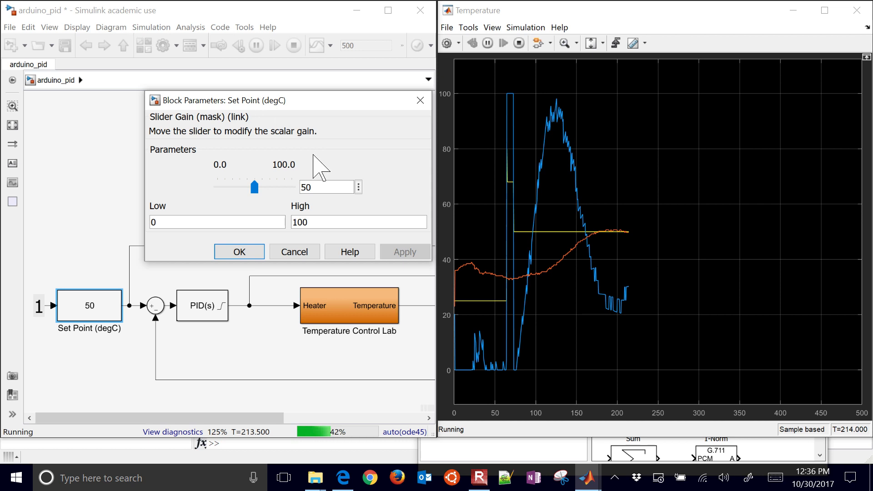
drag(306, 187, 299, 187)
text(40)
key(Return)
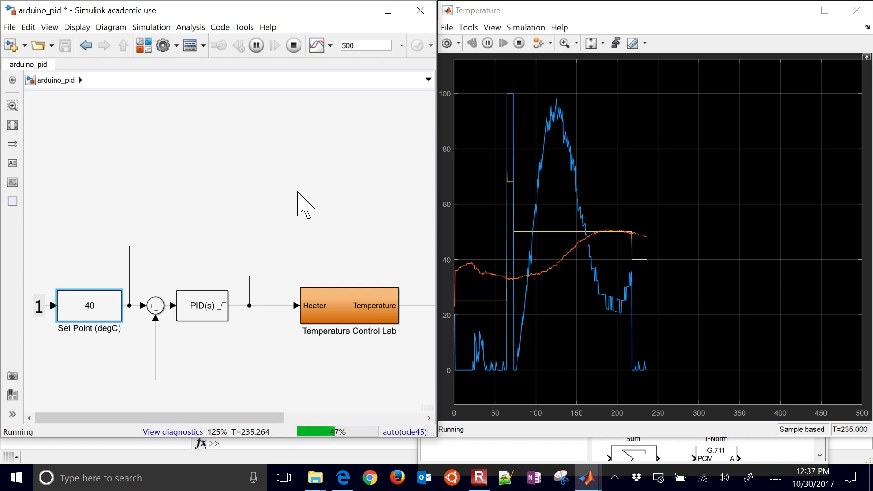
In Edge, follow the lab's Step 3: Closed-Loop Control link and browse the PID control page
click(346, 478)
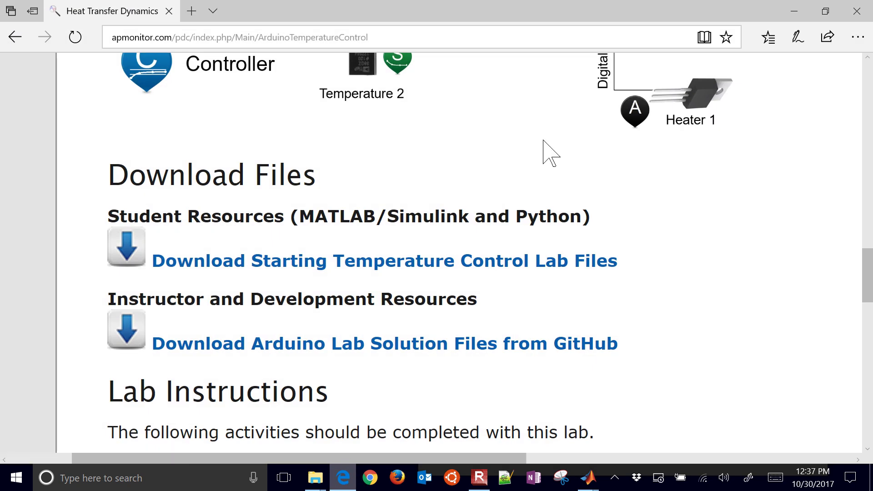
scroll(551, 153, down, 5)
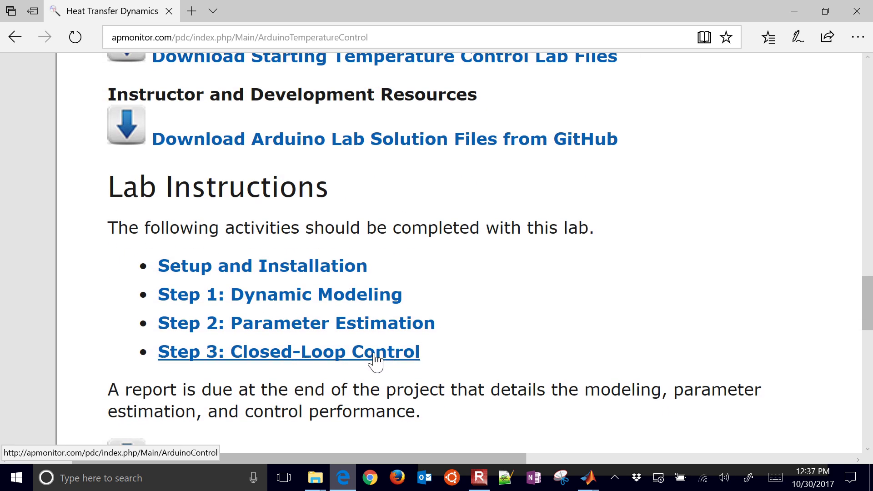
click(356, 359)
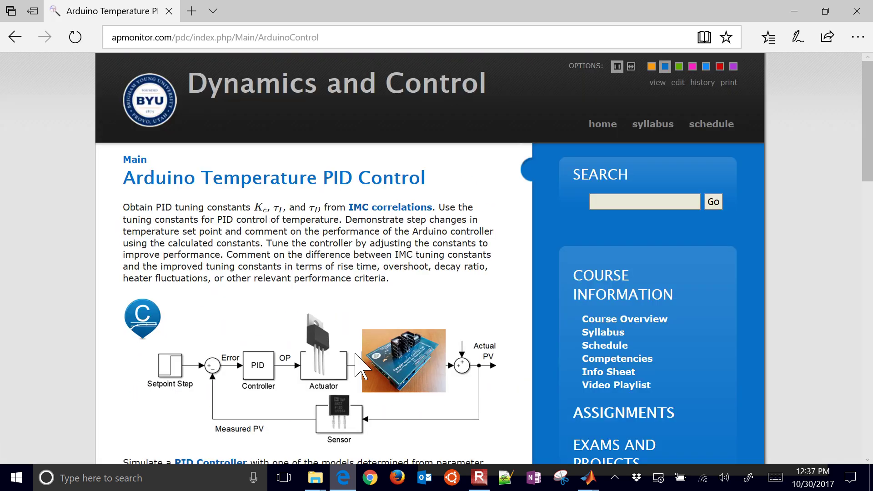
scroll(361, 366, down, 6)
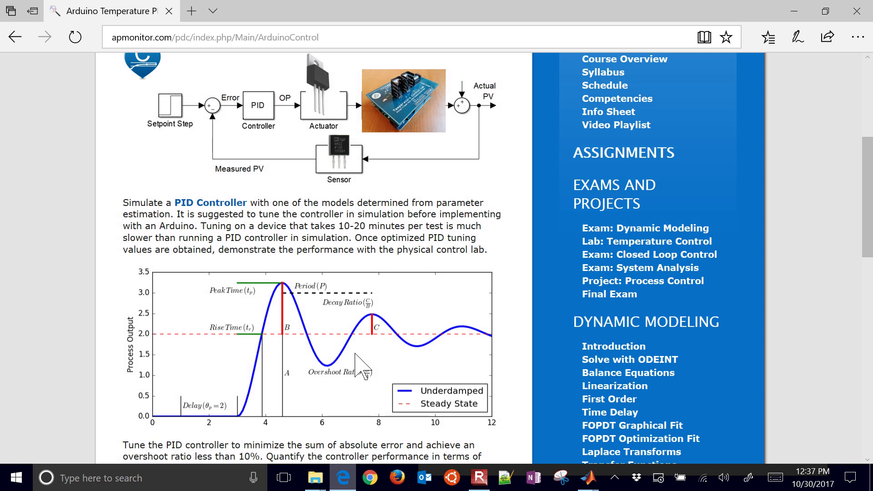
scroll(361, 366, down, 12)
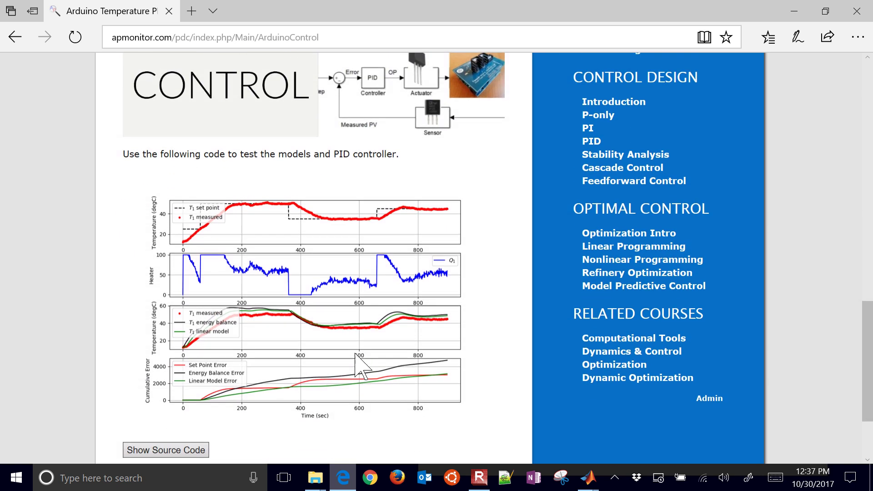
scroll(361, 365, up, 3)
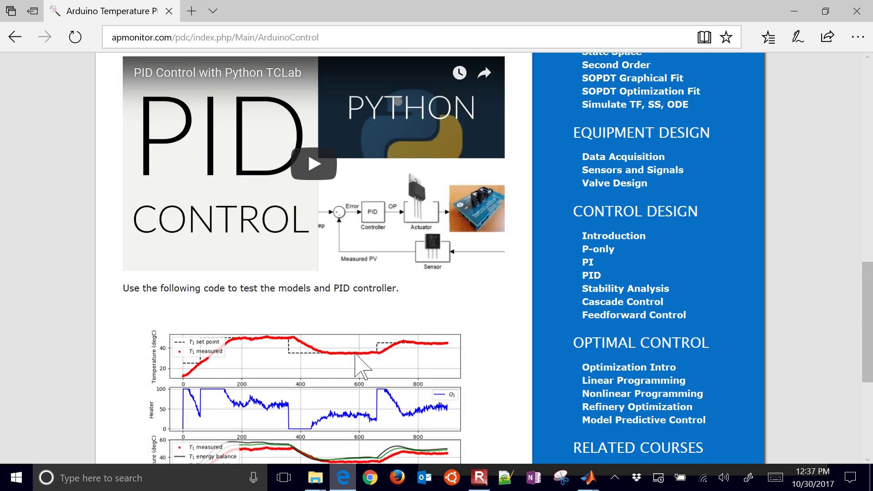